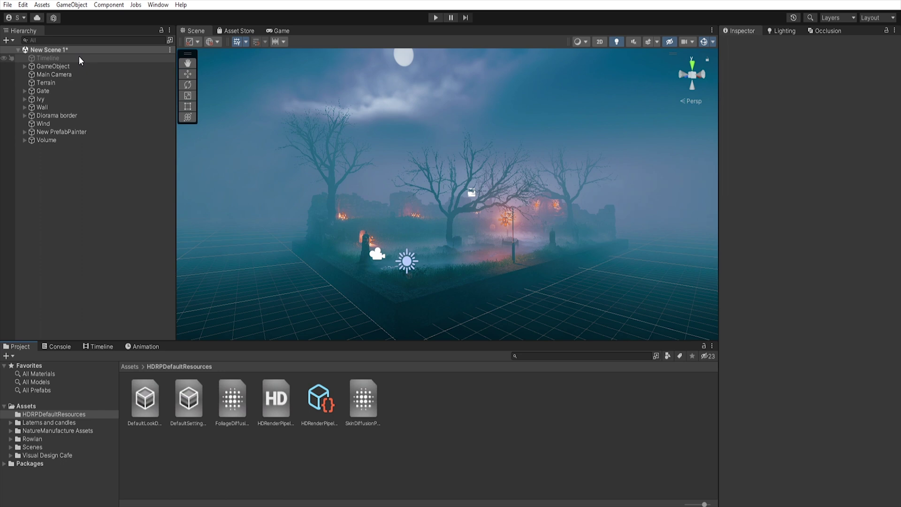
# - Deactivate the existing Volume object in the scene
pyautogui.click(61, 139)
pyautogui.click(743, 45)
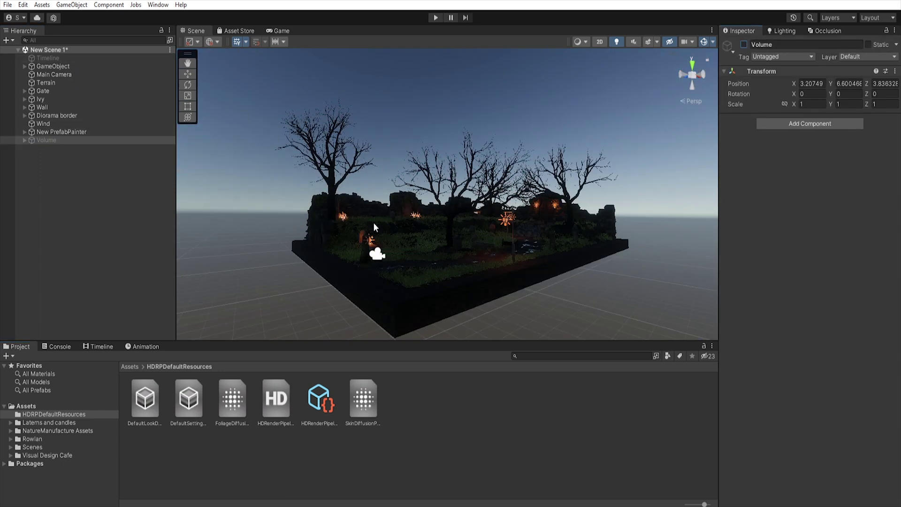
pyautogui.keyDown('alt'); pyautogui.moveTo(374, 223); pyautogui.dragTo(500, 216); pyautogui.keyUp('alt')
pyautogui.press('w')
pyautogui.moveTo(500, 216); pyautogui.dragTo(498, 300, button='right')
pyautogui.press('s')
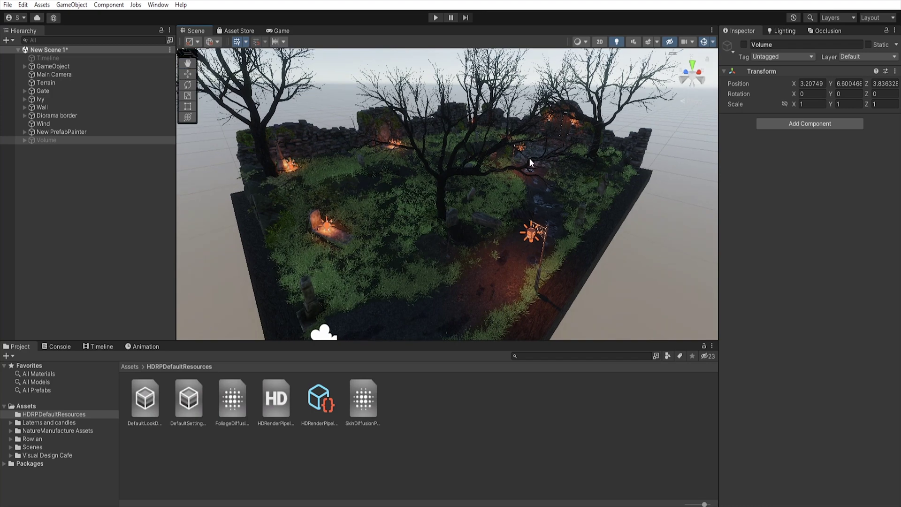
pyautogui.moveTo(515, 159); pyautogui.dragTo(494, 189, button='right')
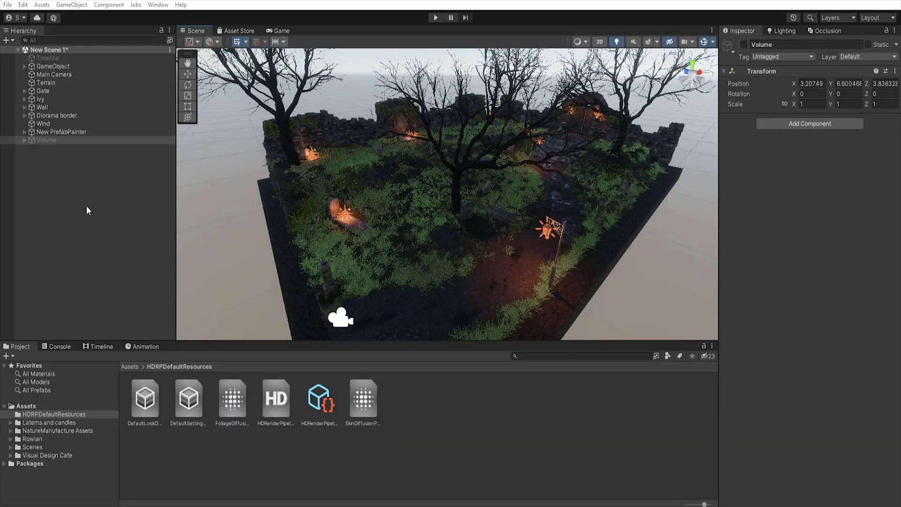
# - Add a directional light to the scene
pyautogui.rightClick(87, 206)
pyautogui.moveTo(144, 350)
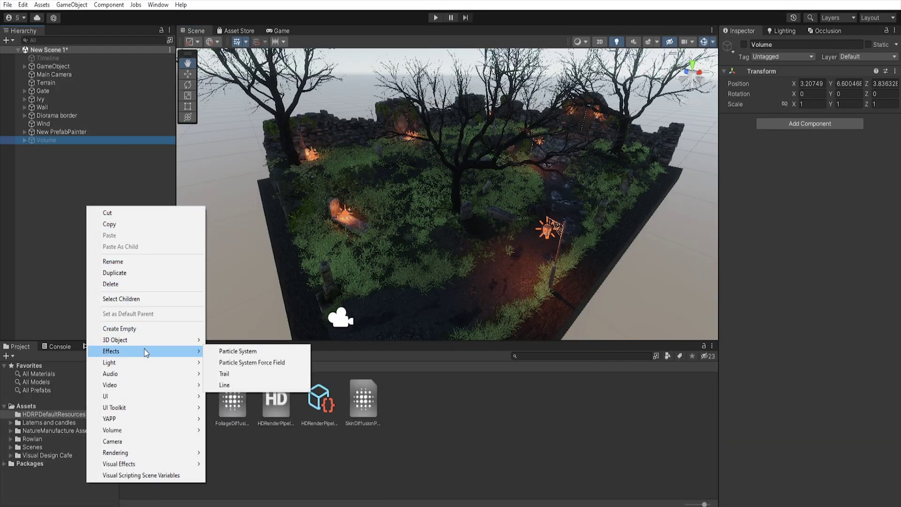
pyautogui.click(234, 362)
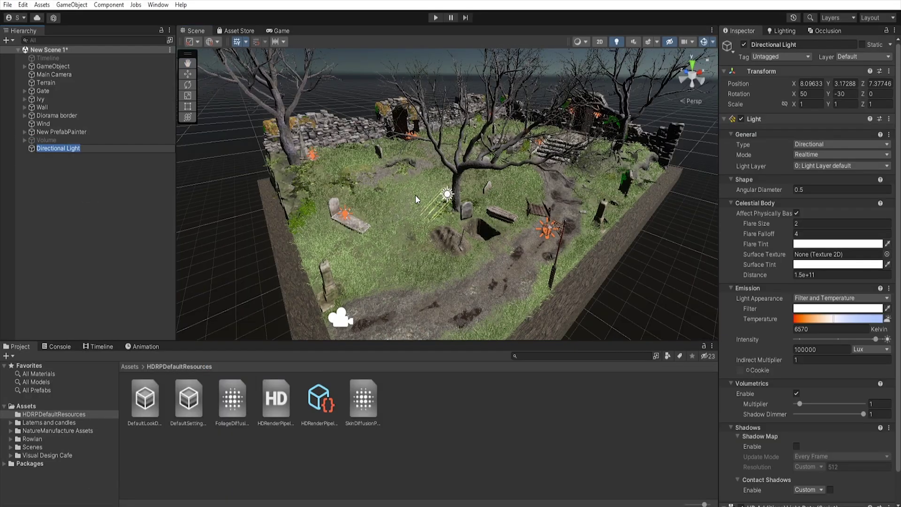
pyautogui.moveTo(426, 262); pyautogui.dragTo(712, 89, button='right')
pyautogui.press('f')
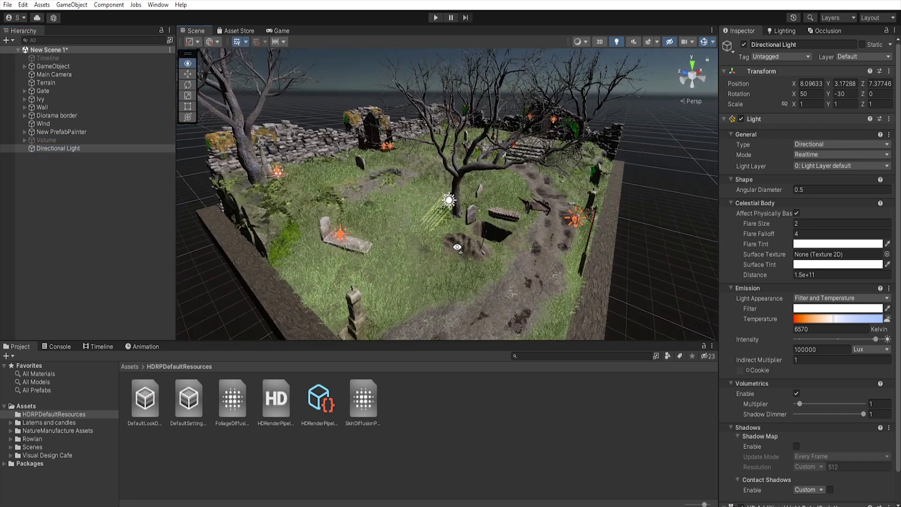
# - Create a Global Volume object and give it a new volume profile
pyautogui.rightClick(99, 178)
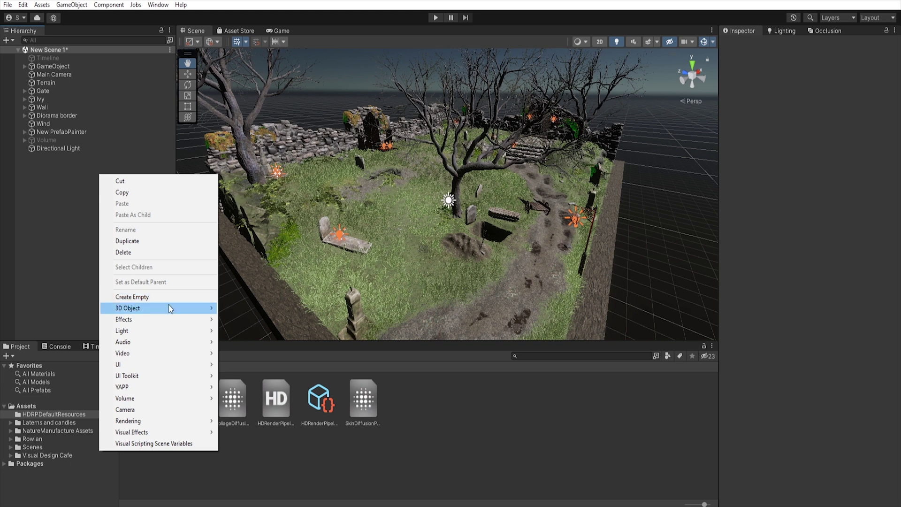
pyautogui.moveTo(173, 400)
pyautogui.click(253, 401)
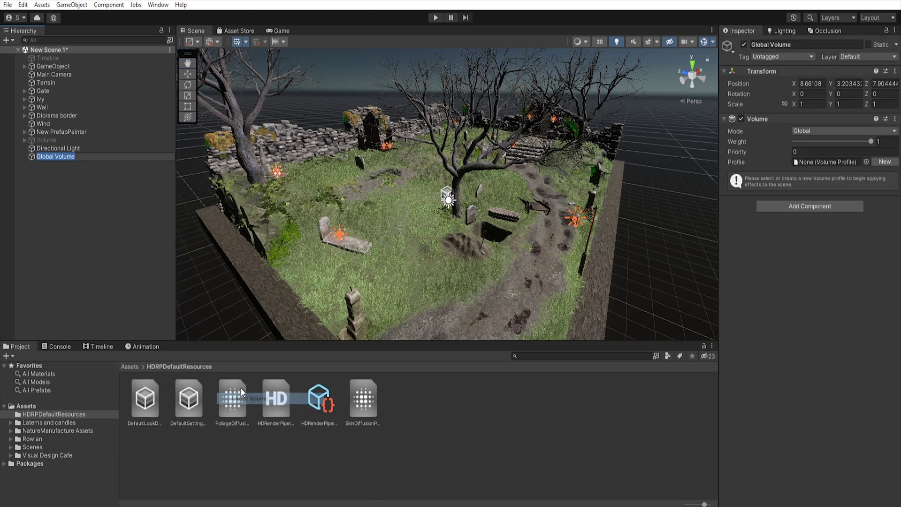
pyautogui.click(884, 161)
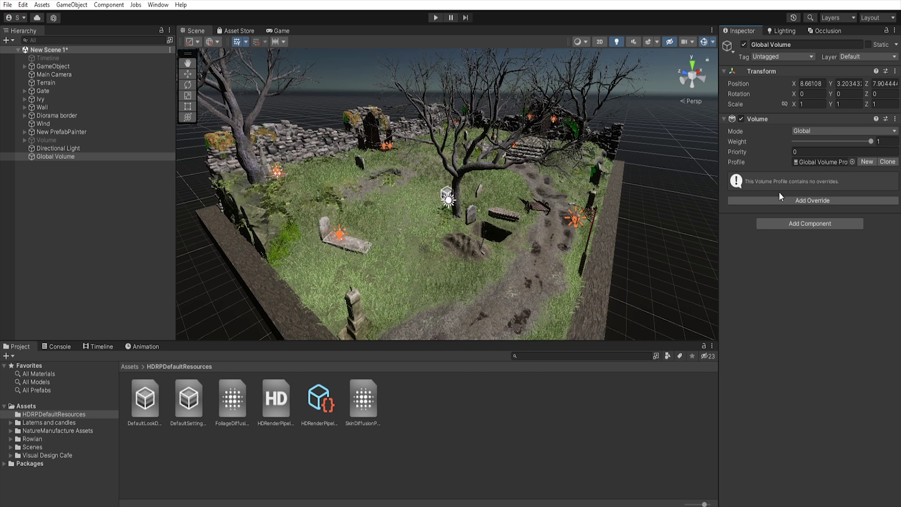
# - Add a Visual Environment override with Physically Based Sky as the sky type and the Dynamic ambient mode enabled
pyautogui.click(808, 201)
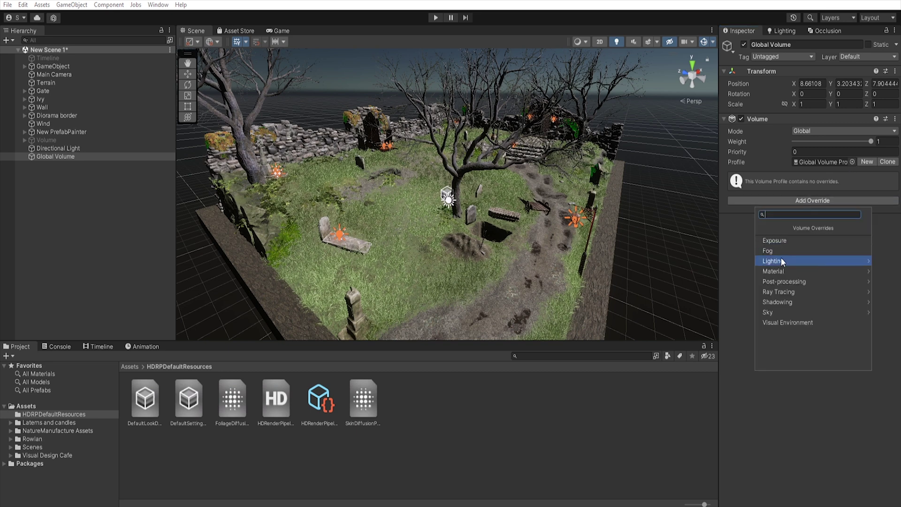
pyautogui.click(779, 323)
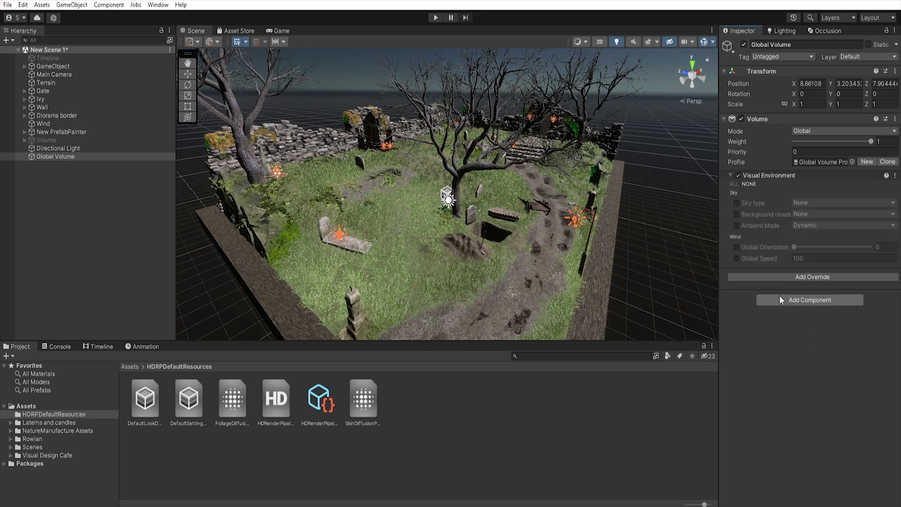
pyautogui.click(736, 204)
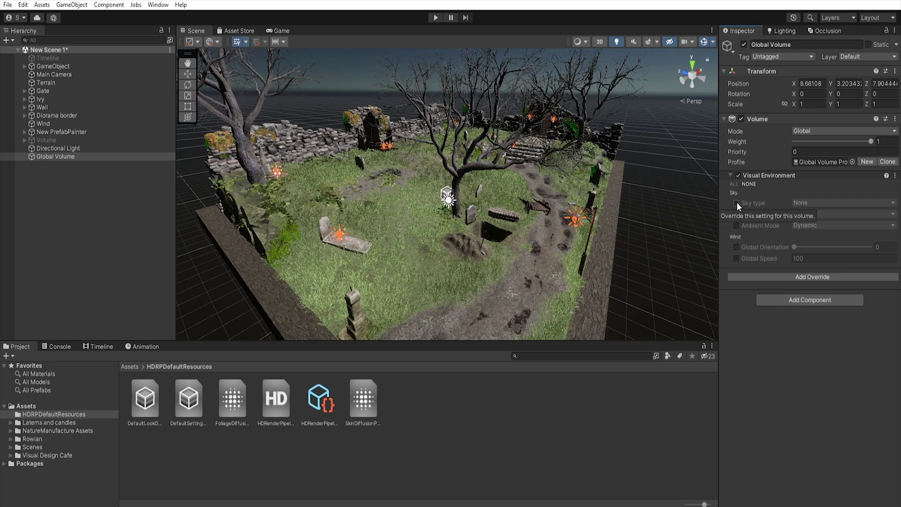
pyautogui.click(812, 203)
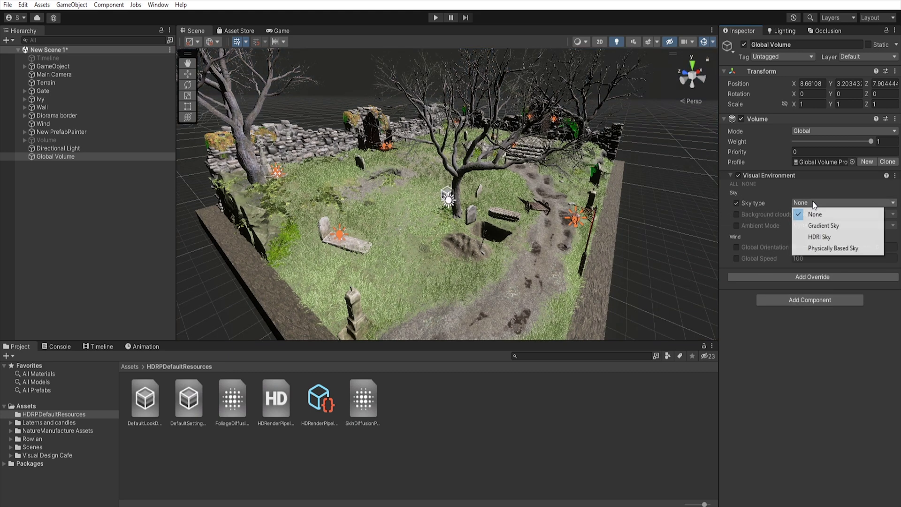
pyautogui.click(833, 248)
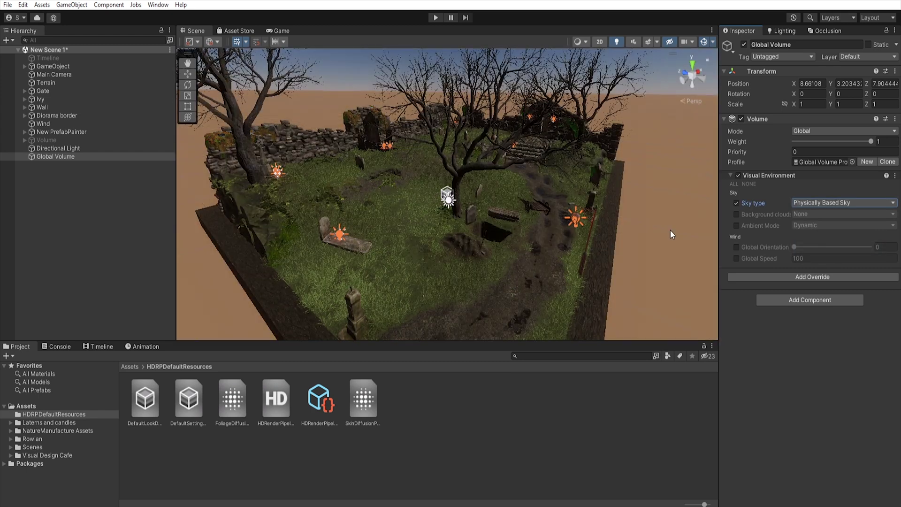
pyautogui.click(736, 226)
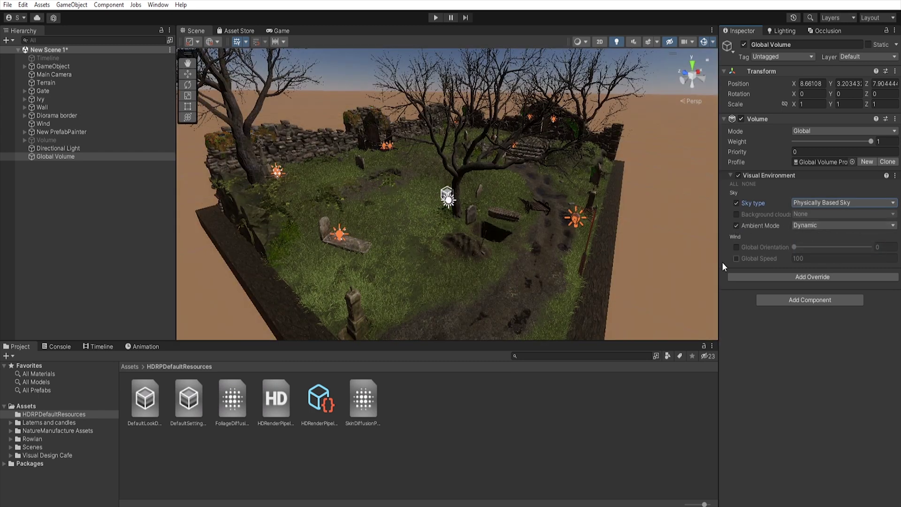
# - Add a Physically Based Sky override to the Global Volume and enable all of its settings
pyautogui.moveTo(549, 246); pyautogui.dragTo(554, 158, button='right')
pyautogui.press('w')
pyautogui.press('s')
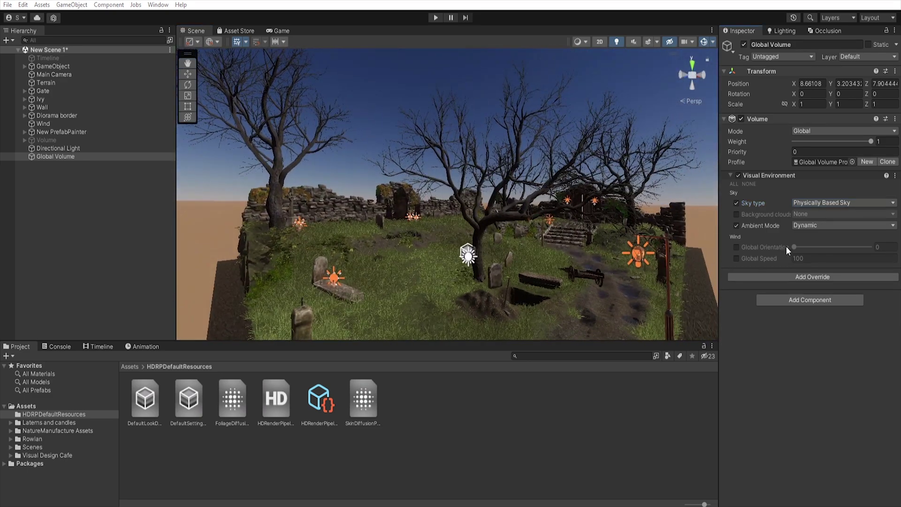
pyautogui.click(796, 276)
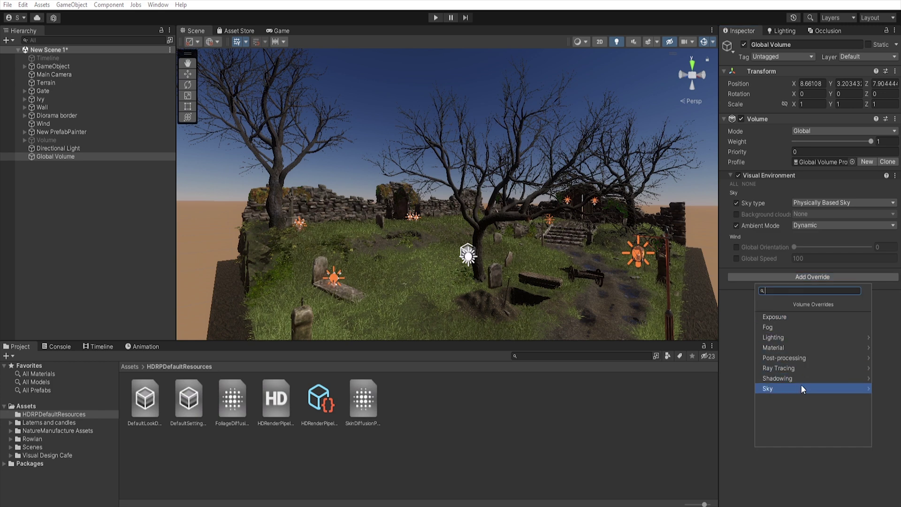
pyautogui.click(802, 389)
pyautogui.click(798, 343)
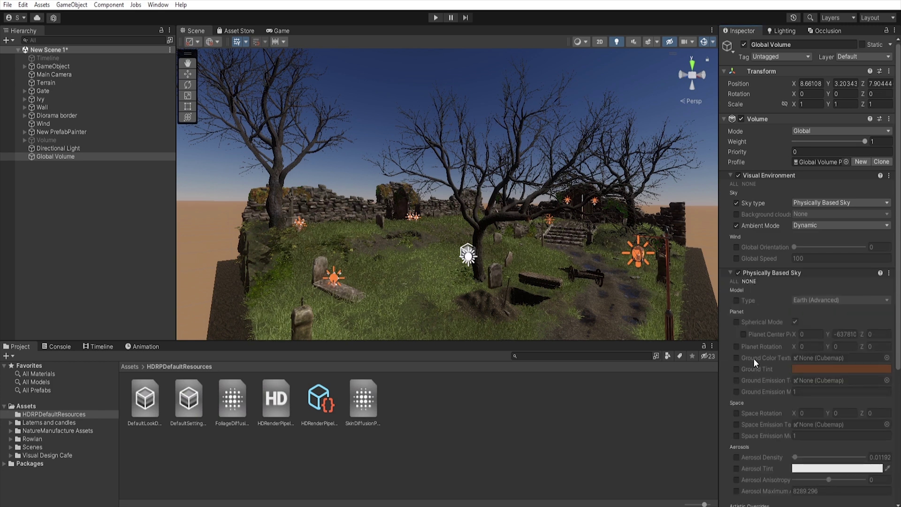
pyautogui.click(735, 282)
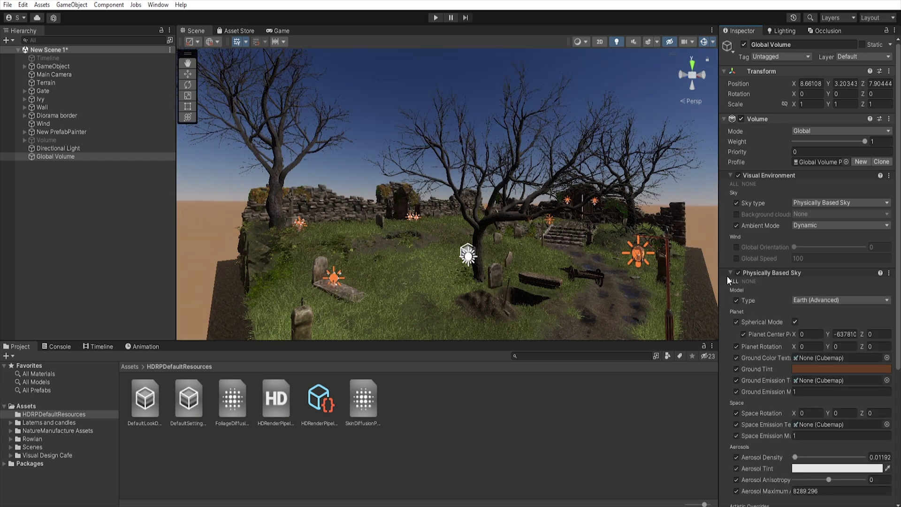
# - Change the Physically Based Sky's ground tint to the blue colour 47639A
pyautogui.scroll(-7, 753, 343)
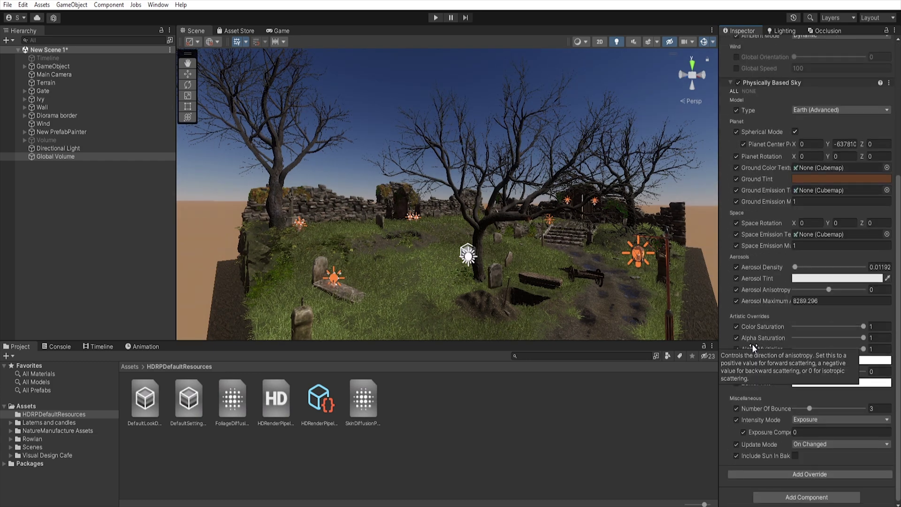
pyautogui.moveTo(549, 282); pyautogui.dragTo(587, 281, button='right')
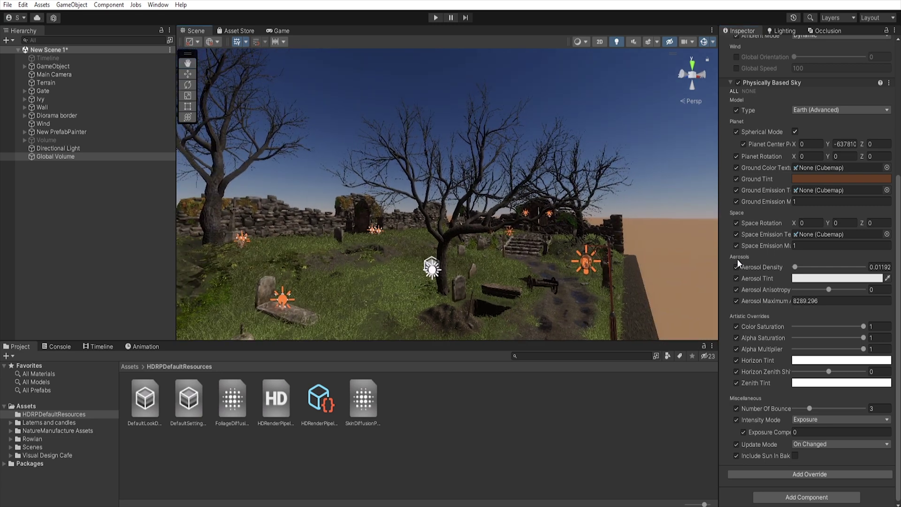
pyautogui.scroll(5, 737, 259)
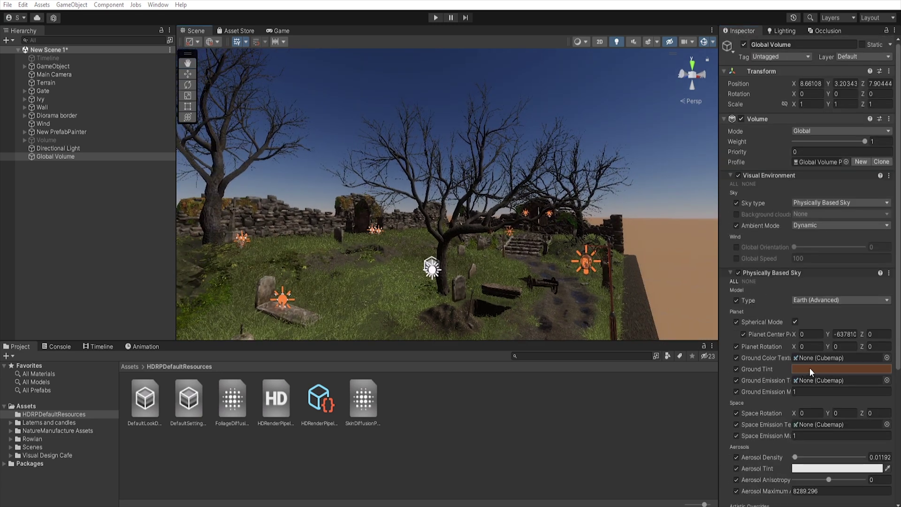
pyautogui.click(809, 368)
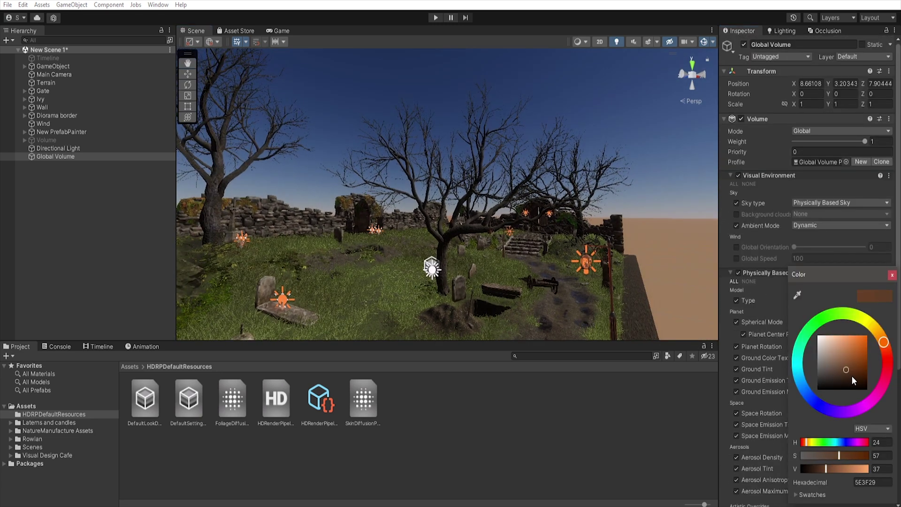
pyautogui.moveTo(849, 370)
pyautogui.mouseDown()
pyautogui.moveTo(803, 389)
pyautogui.moveTo(809, 396)
pyautogui.moveTo(845, 357)
pyautogui.mouseUp()
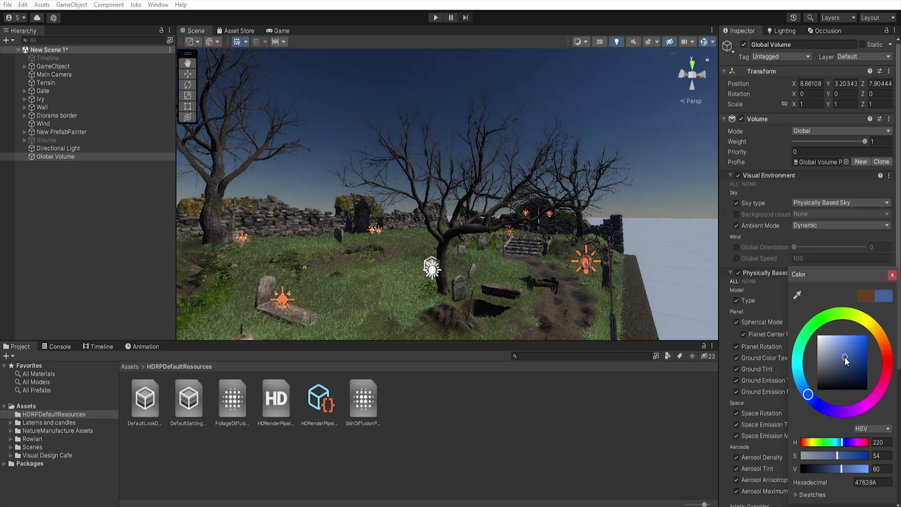
pyautogui.click(891, 275)
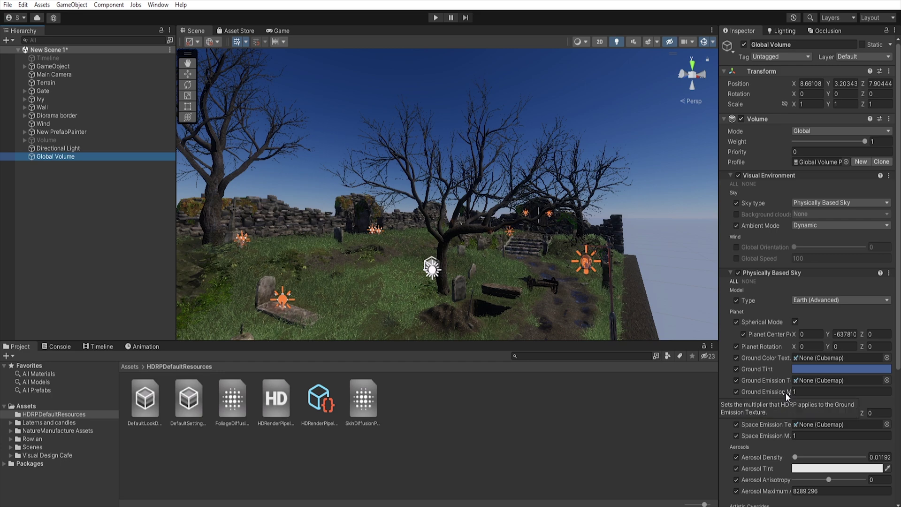
# - Set the sky's ground emission multiplier to 0 and collapse the Physically Based Sky override
pyautogui.moveTo(786, 393); pyautogui.dragTo(676, 394)
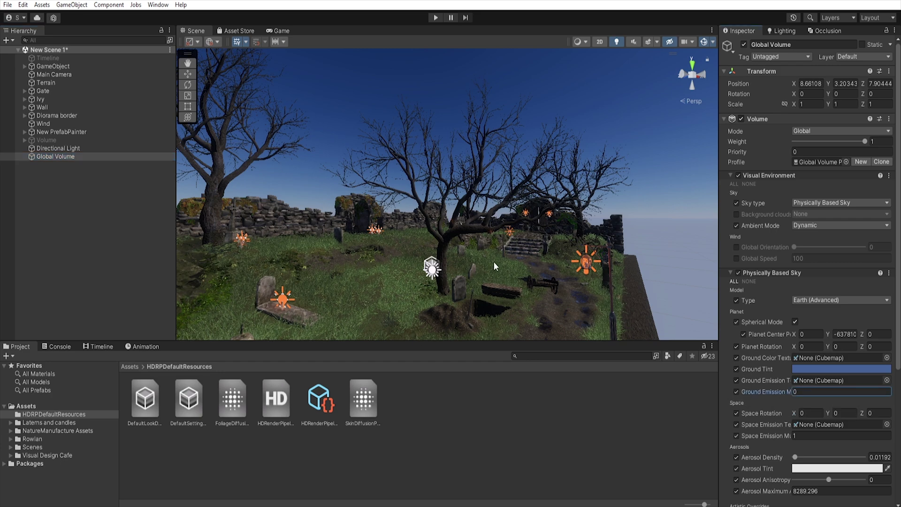
pyautogui.keyDown('alt'); pyautogui.moveTo(494, 261); pyautogui.dragTo(524, 247); pyautogui.keyUp('alt')
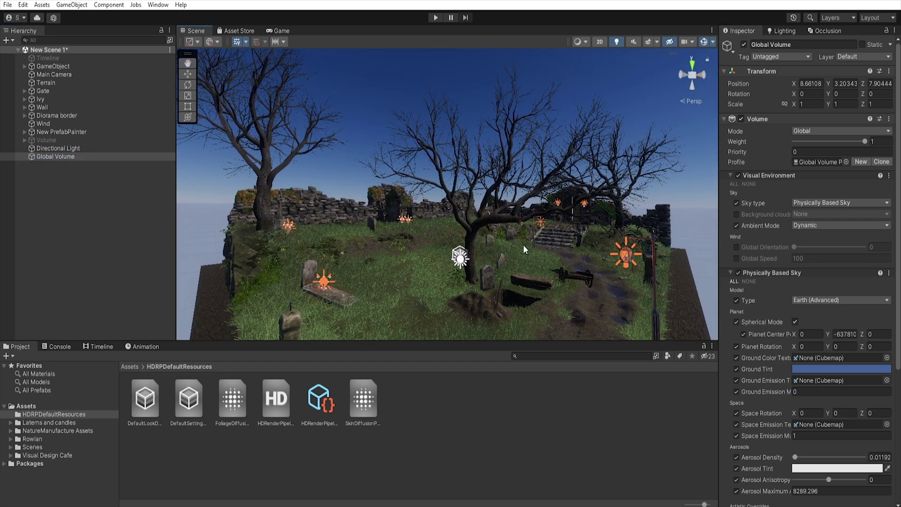
pyautogui.click(730, 272)
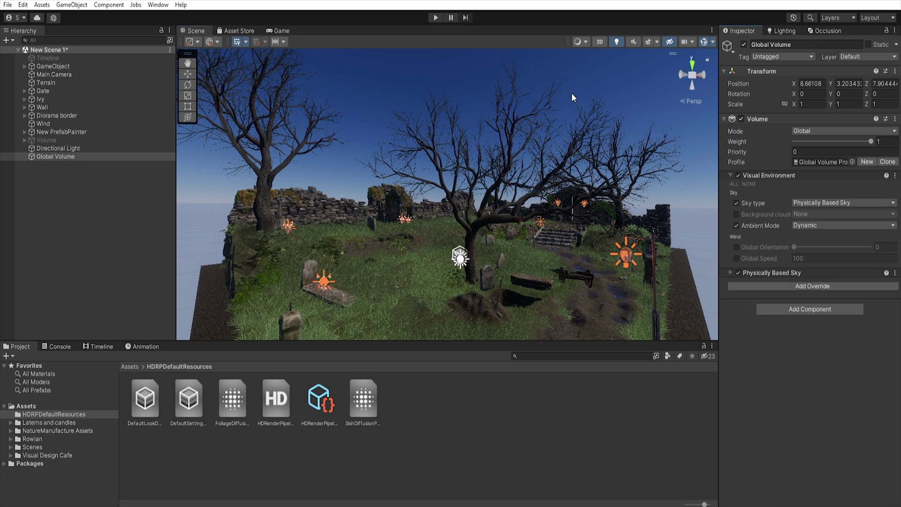
# - Add a Volumetric Clouds override, activate all of its settings and enable the clouds
pyautogui.click(795, 287)
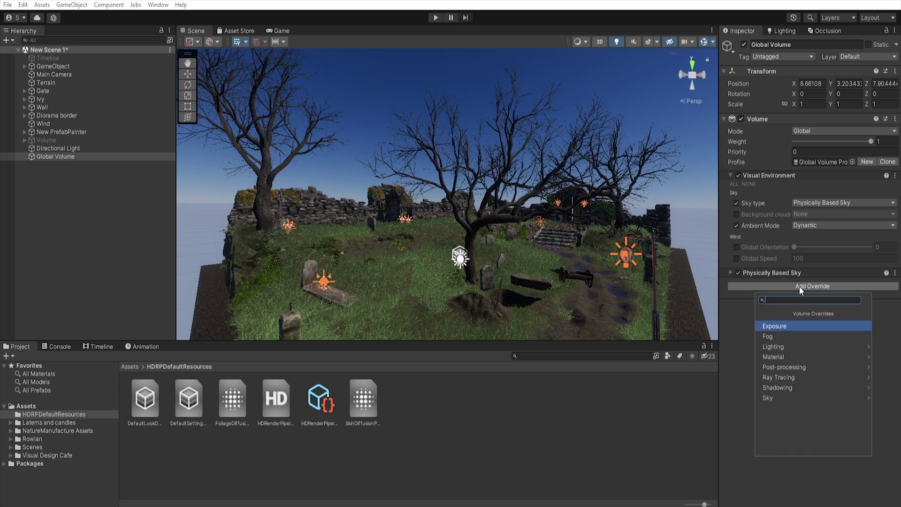
pyautogui.click(793, 397)
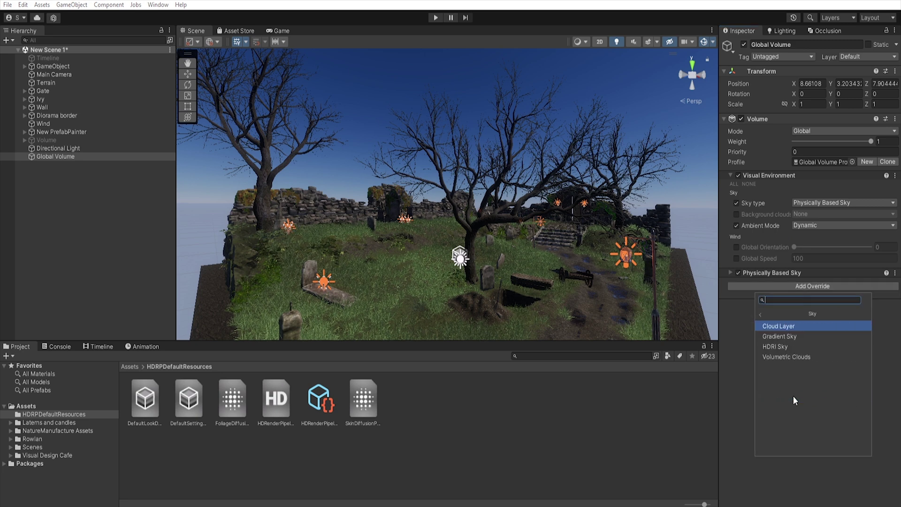
pyautogui.click(796, 358)
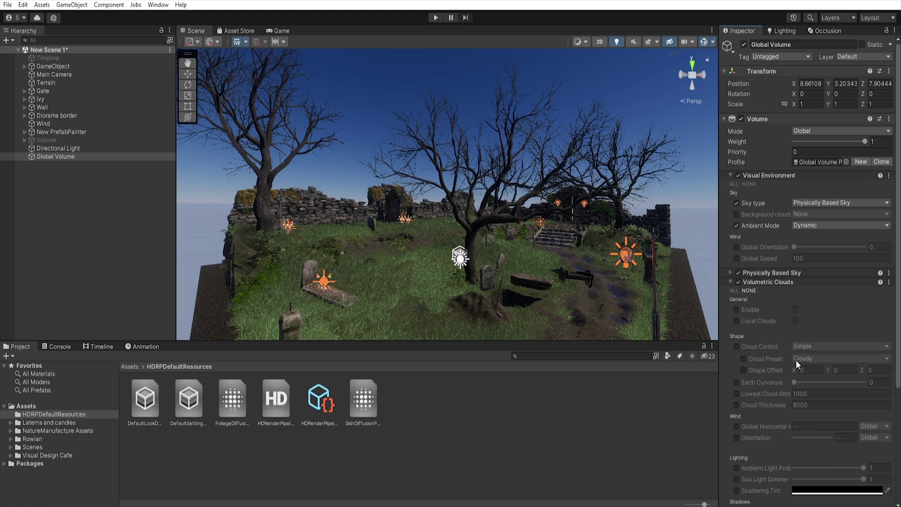
pyautogui.click(734, 290)
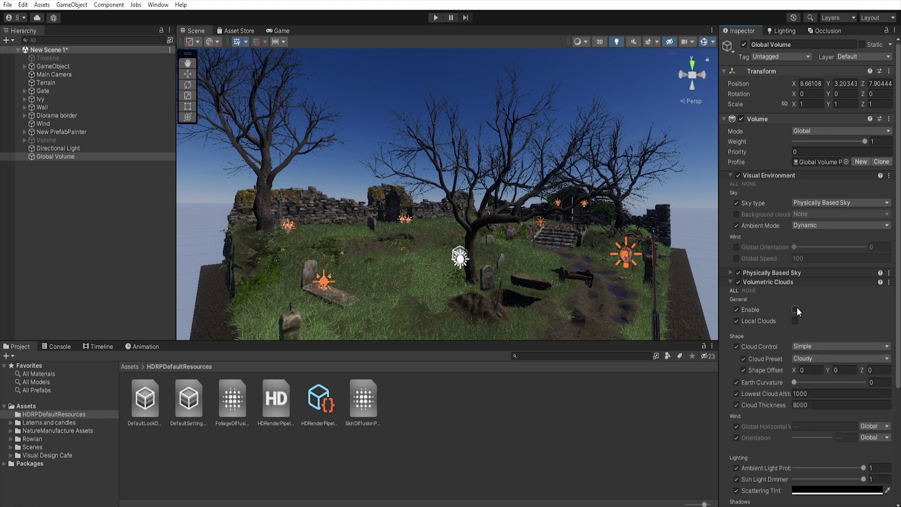
pyautogui.click(794, 310)
# - Set the volumetric clouds' preset to Overcast
pyautogui.moveTo(492, 255)
pyautogui.keyDown('alt'); pyautogui.mouseDown()
pyautogui.moveTo(505, 252)
pyautogui.moveTo(496, 252)
pyautogui.mouseUp(); pyautogui.keyUp('alt')
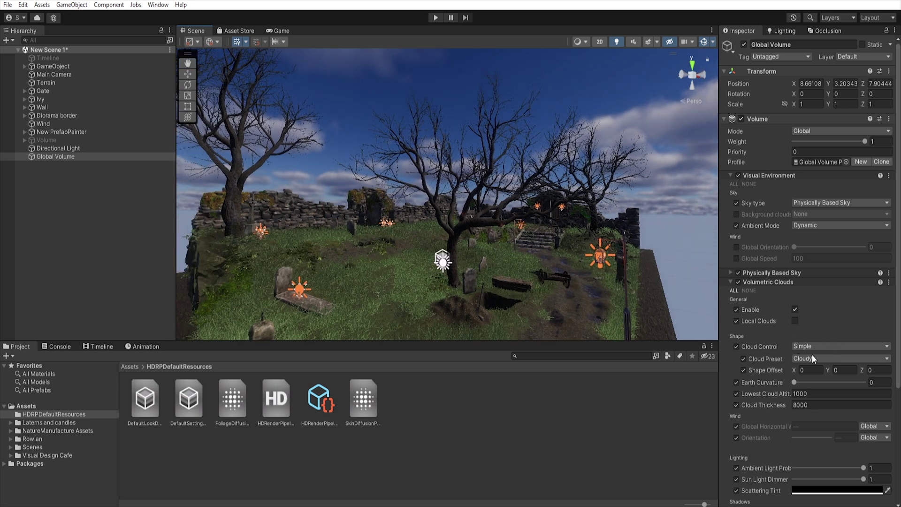
pyautogui.click(843, 359)
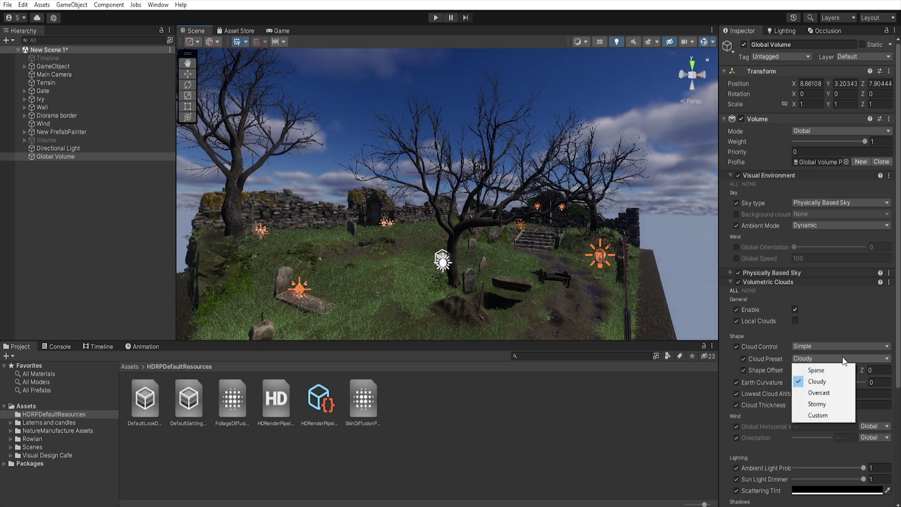
pyautogui.click(836, 393)
pyautogui.scroll(-3, 792, 421)
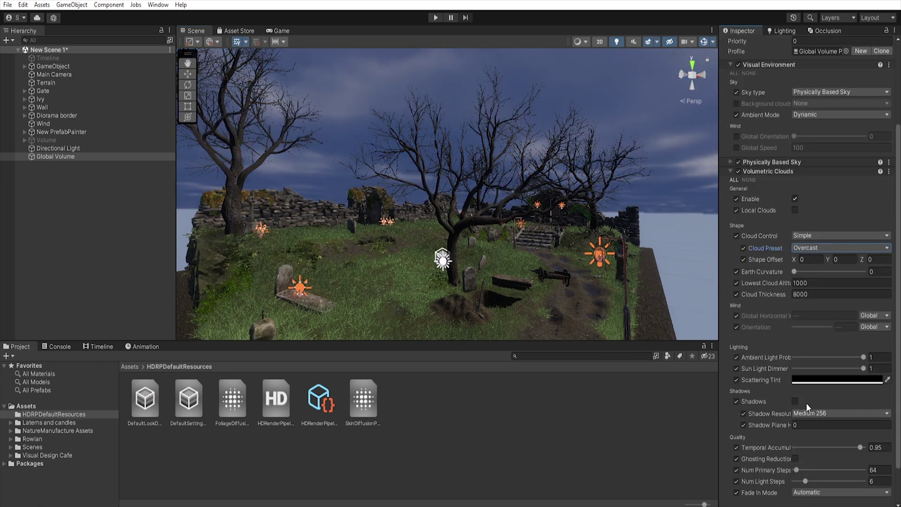
# - Enable shadows on the volumetric clouds and open the HDRenderPipelineAsset's settings to review its rendering and lighting options
pyautogui.click(796, 402)
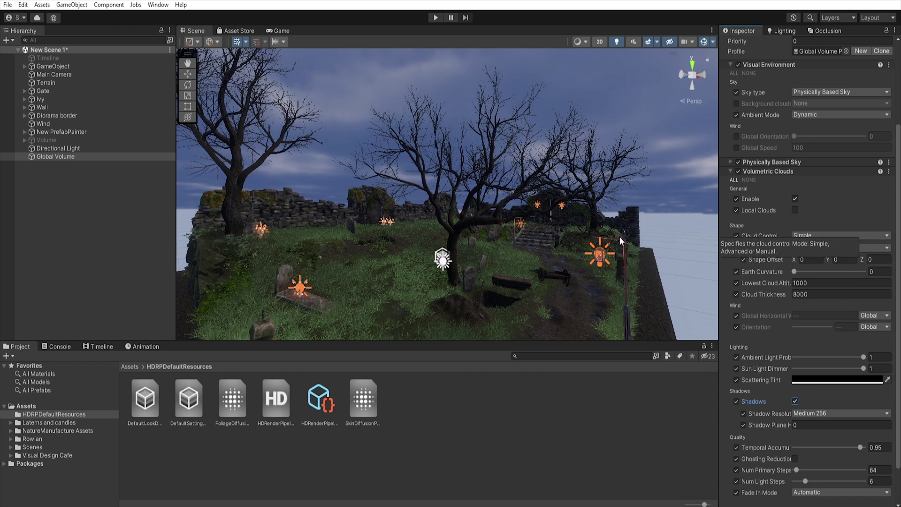
pyautogui.click(273, 404)
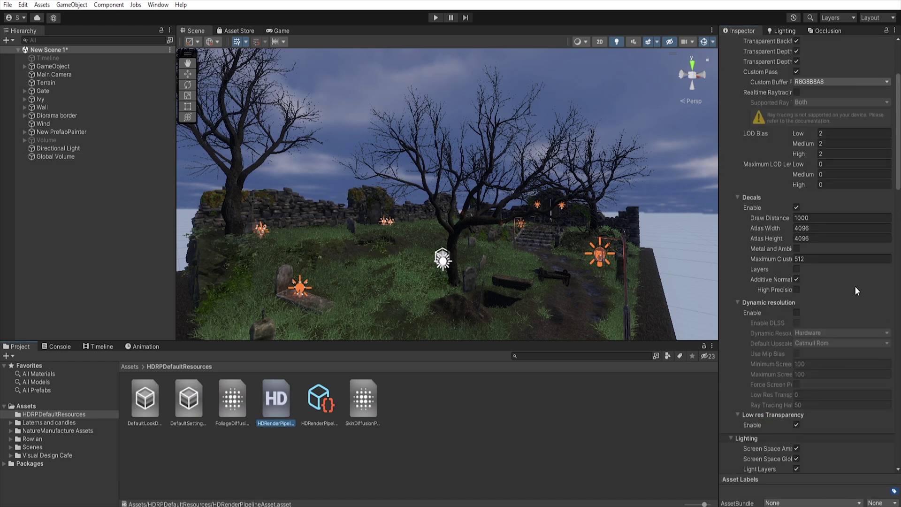
pyautogui.scroll(-10, 821, 323)
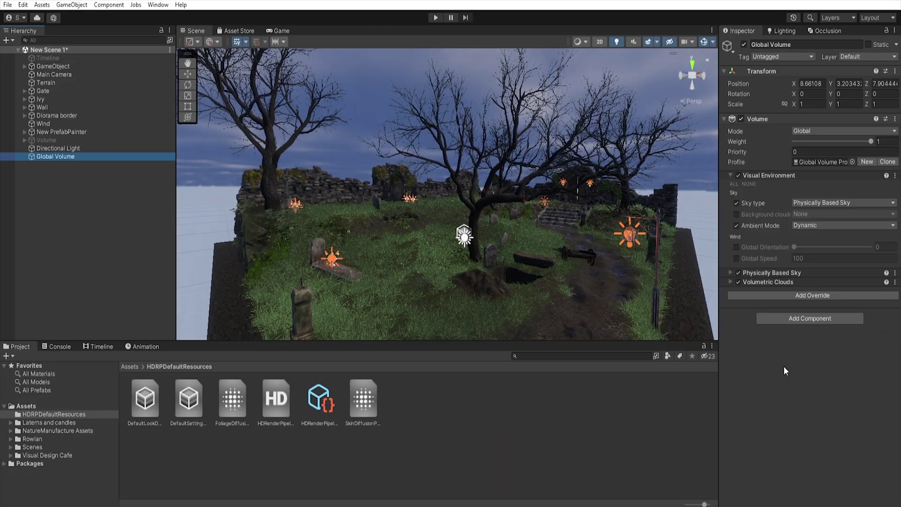
# - Add a Fog override to the Global Volume, activate all of its settings and enable the fog
pyautogui.click(803, 295)
pyautogui.click(798, 346)
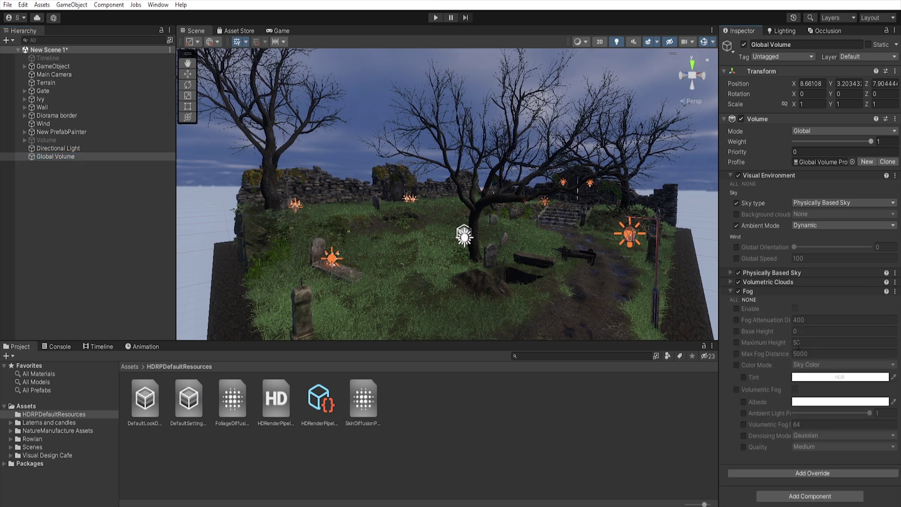
pyautogui.click(734, 299)
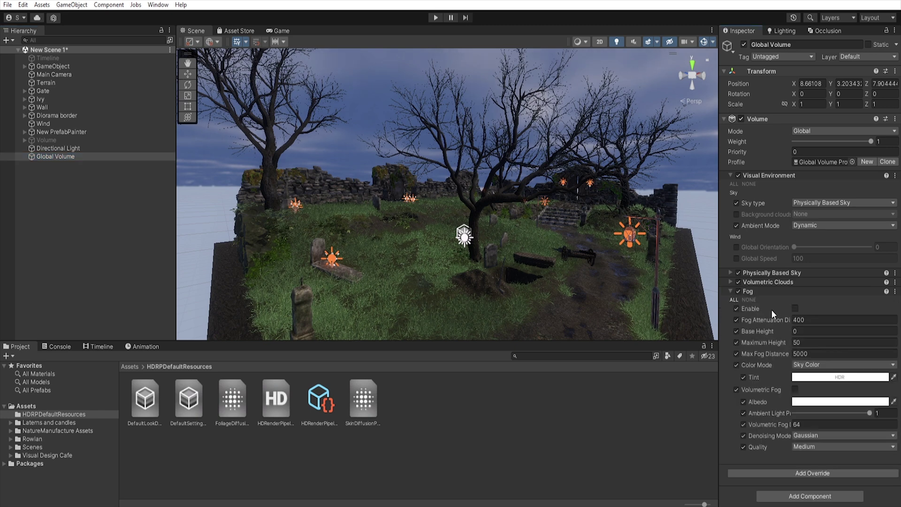
pyautogui.click(795, 308)
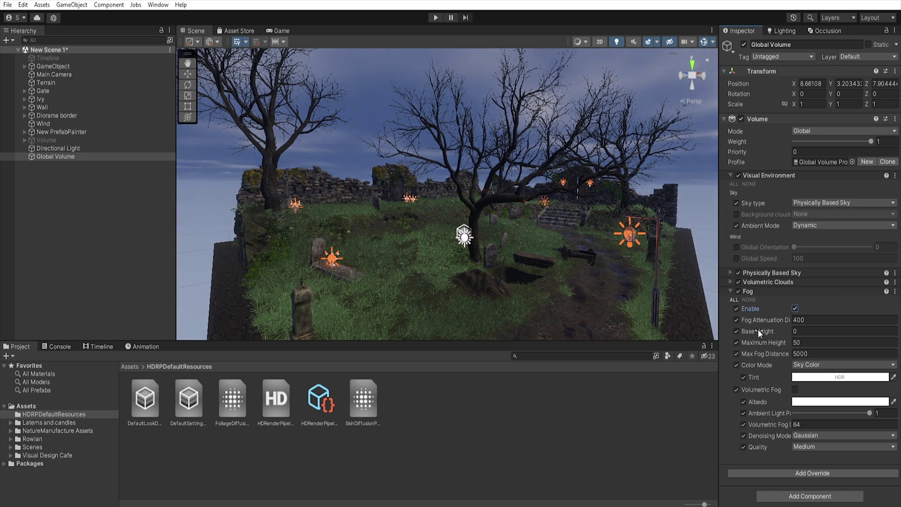
# - Raise the fog's base height to about 200.29
pyautogui.moveTo(758, 330); pyautogui.dragTo(318, 251)
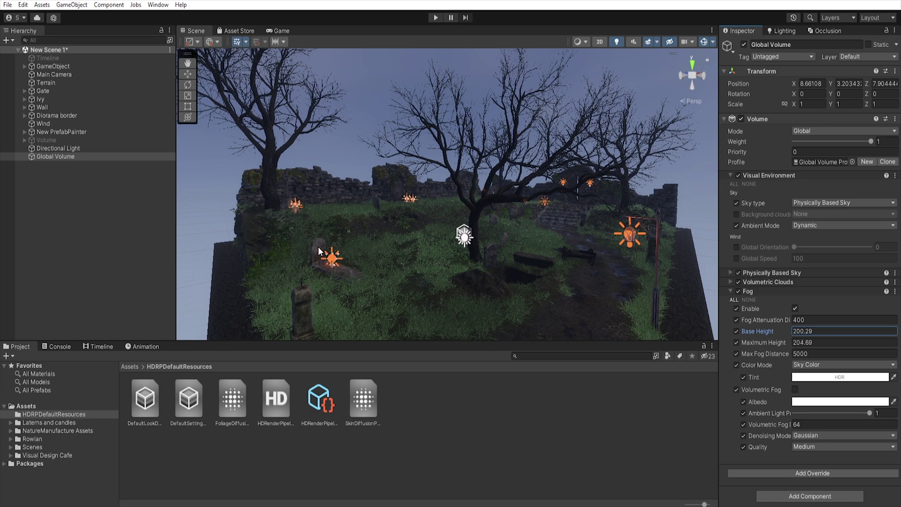
pyautogui.moveTo(385, 277); pyautogui.dragTo(424, 256, button='right')
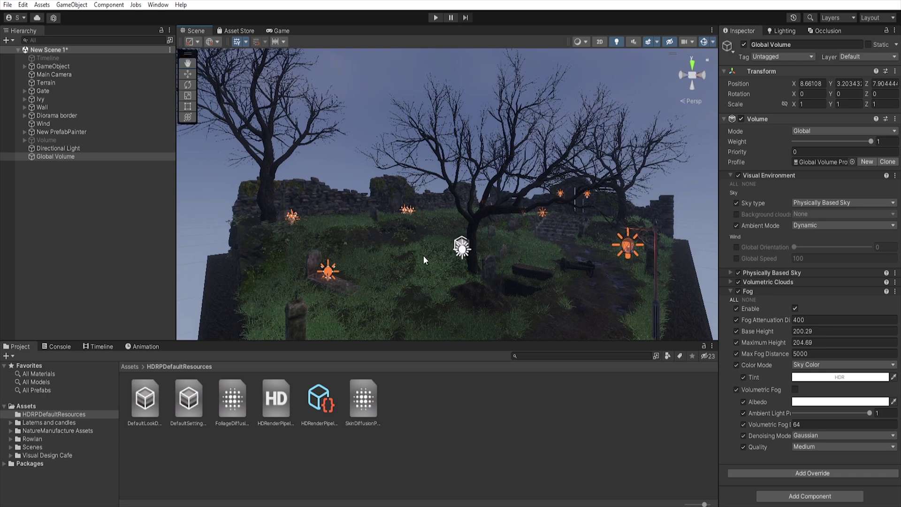
# - Enable volumetric fog with the near-black albedo 161616 and a volumetric fog distance of 200
pyautogui.click(794, 390)
pyautogui.click(808, 402)
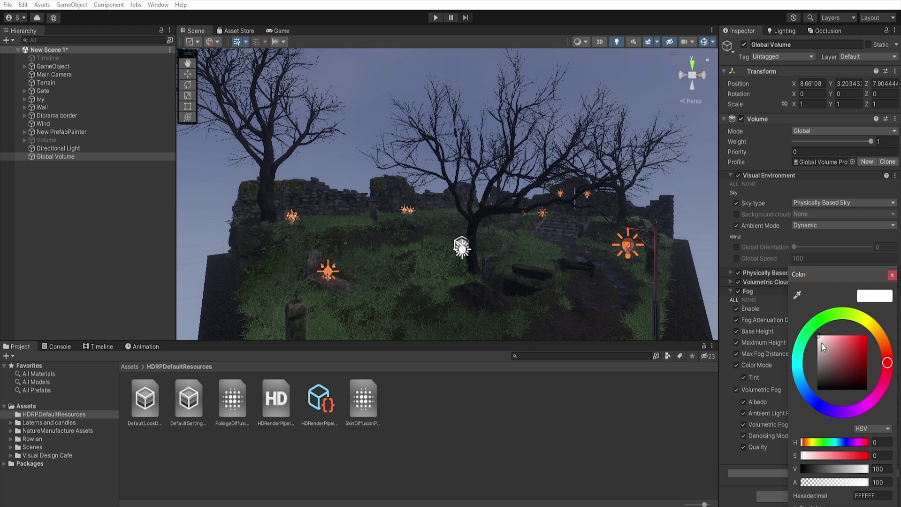
pyautogui.moveTo(821, 344); pyautogui.dragTo(811, 384)
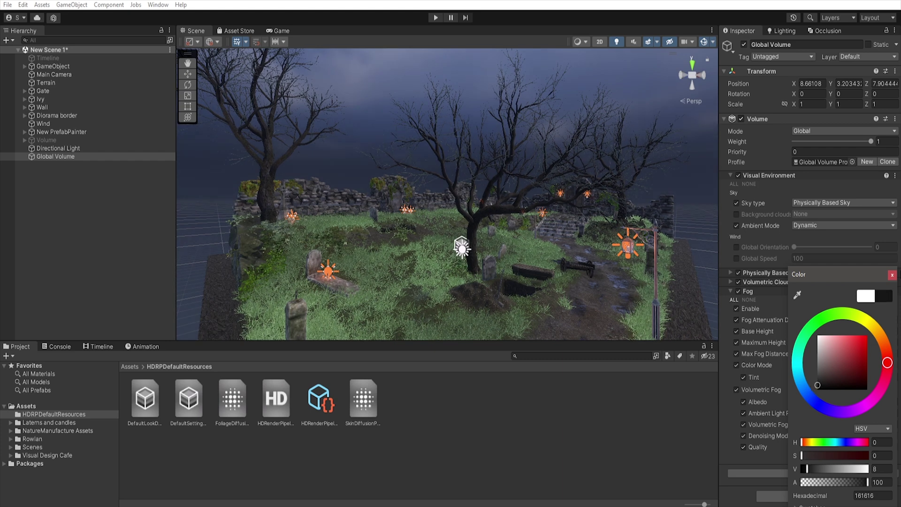
pyautogui.click(892, 276)
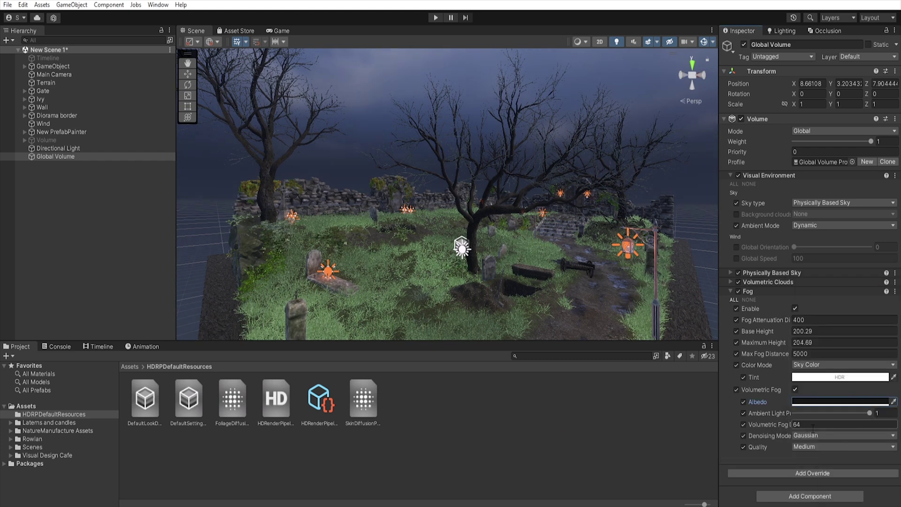
pyautogui.click(765, 423)
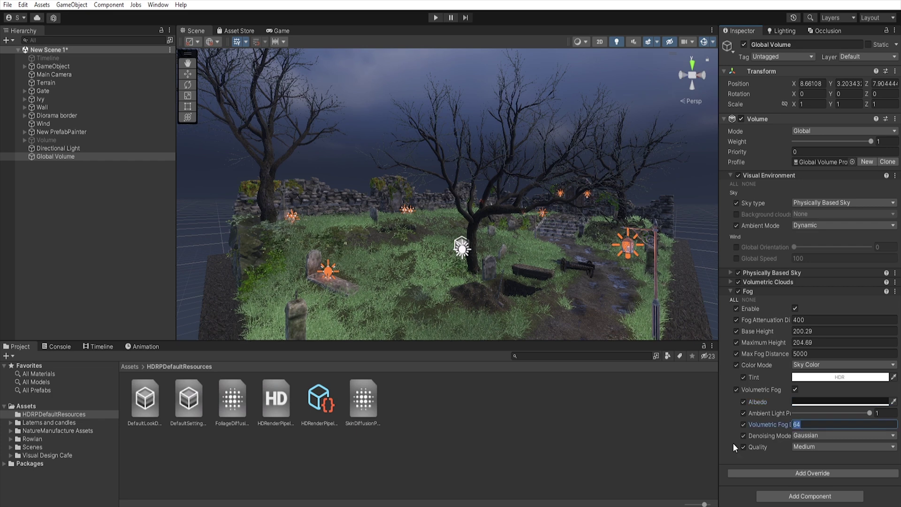
pyautogui.write('200')
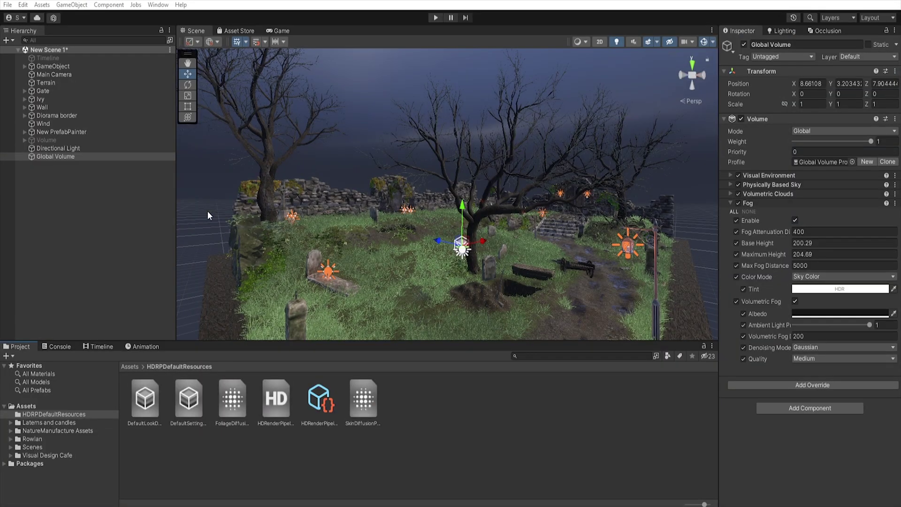
# - Create a Local Volumetric Fog object and lower it to the graveyard ground at about Y 2.67
pyautogui.rightClick(92, 170)
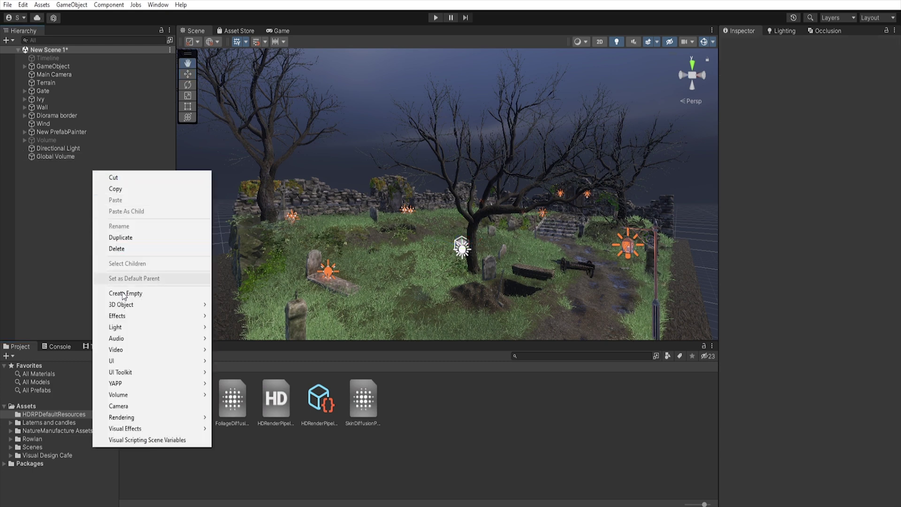
pyautogui.moveTo(153, 416)
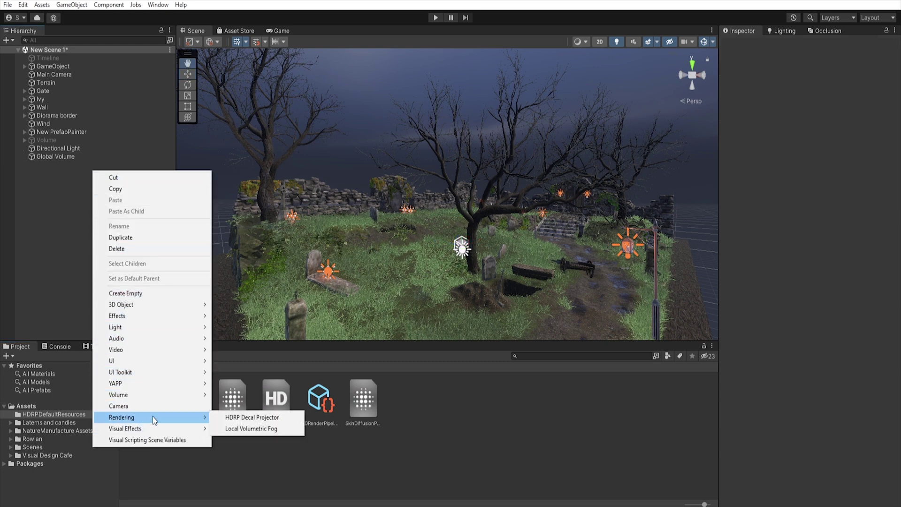
pyautogui.click(240, 428)
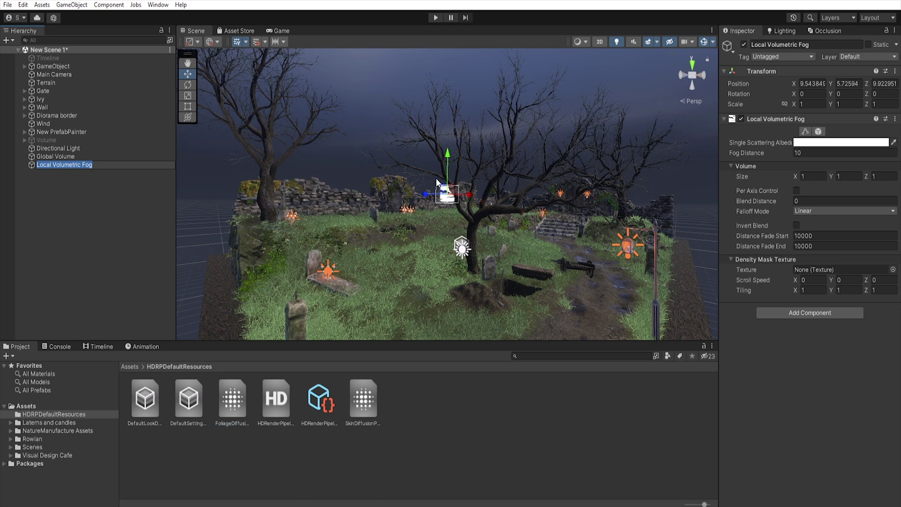
pyautogui.moveTo(448, 156); pyautogui.dragTo(443, 209)
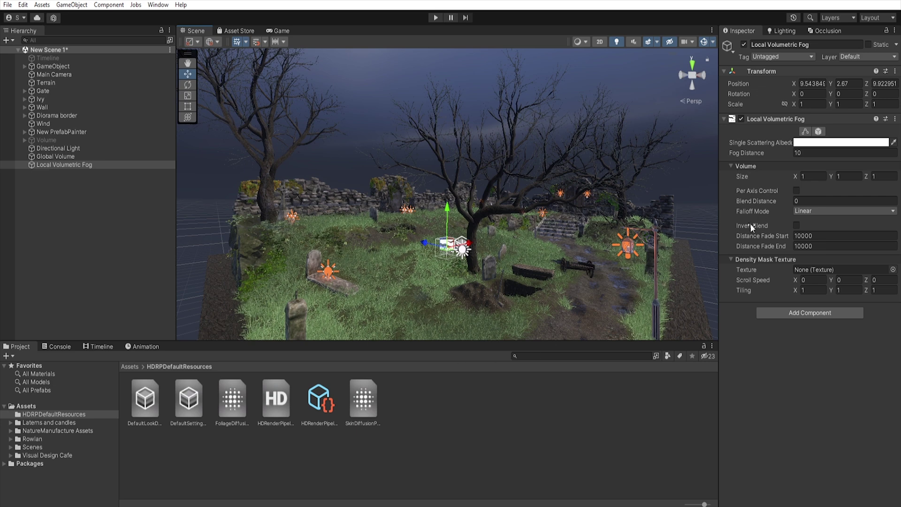
# - Enlarge the local fog volume across the graveyard to about 19.78 in X and 18.65 in Z
pyautogui.click(813, 176)
pyautogui.write('1')
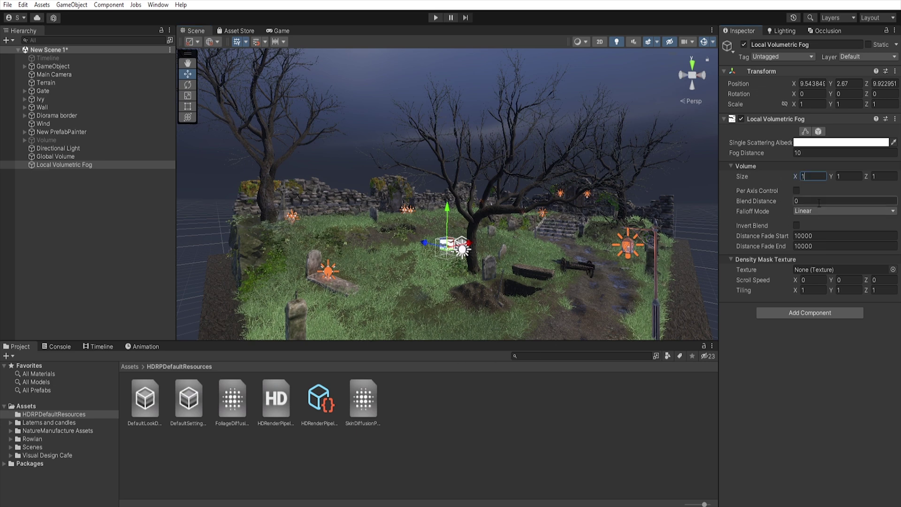
pyautogui.write('0')
pyautogui.moveTo(796, 176); pyautogui.dragTo(69, 243)
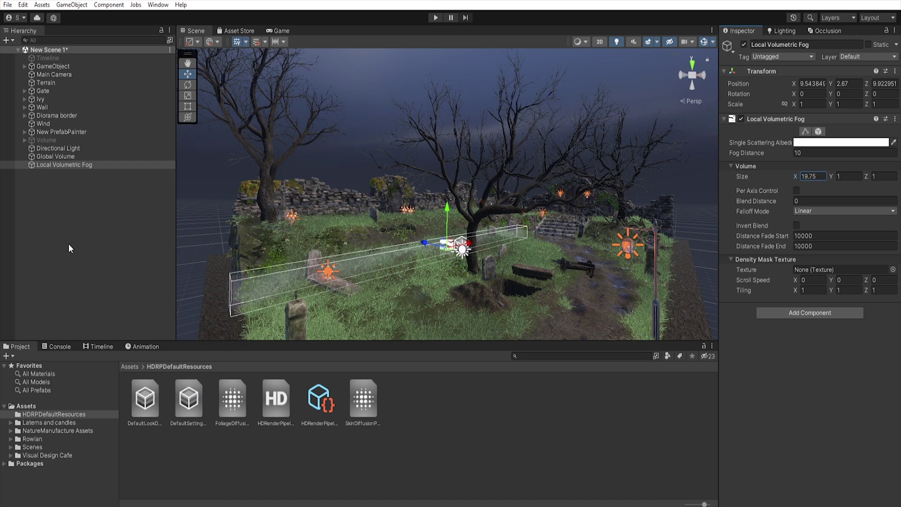
pyautogui.moveTo(870, 179); pyautogui.dragTo(67, 167)
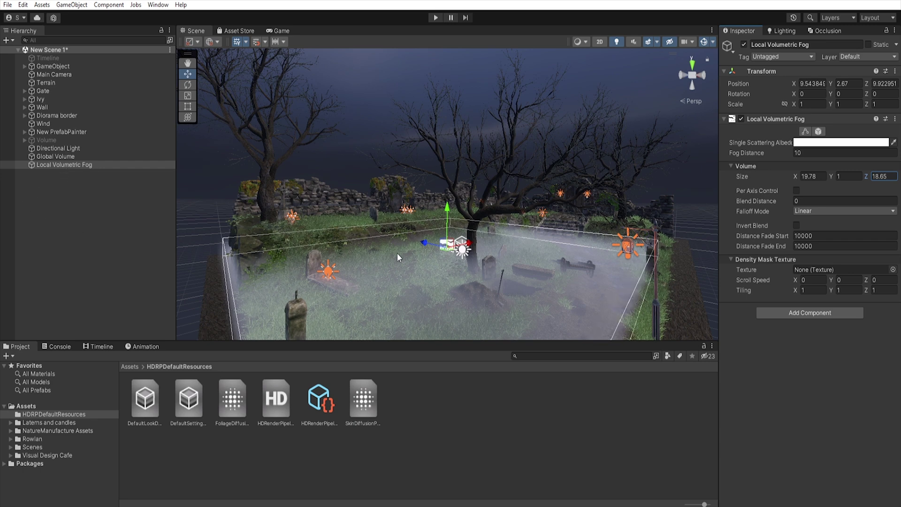
# - Centre the local fog volume over the diorama at about X 10.72, Z 9.41 and widen its X size to about 21.32
pyautogui.moveTo(468, 242); pyautogui.dragTo(434, 245)
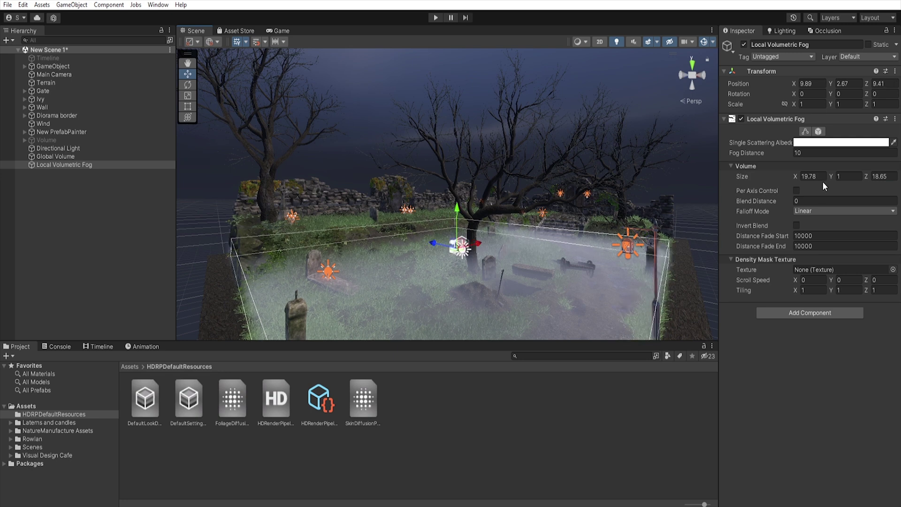
pyautogui.moveTo(795, 176); pyautogui.dragTo(821, 178)
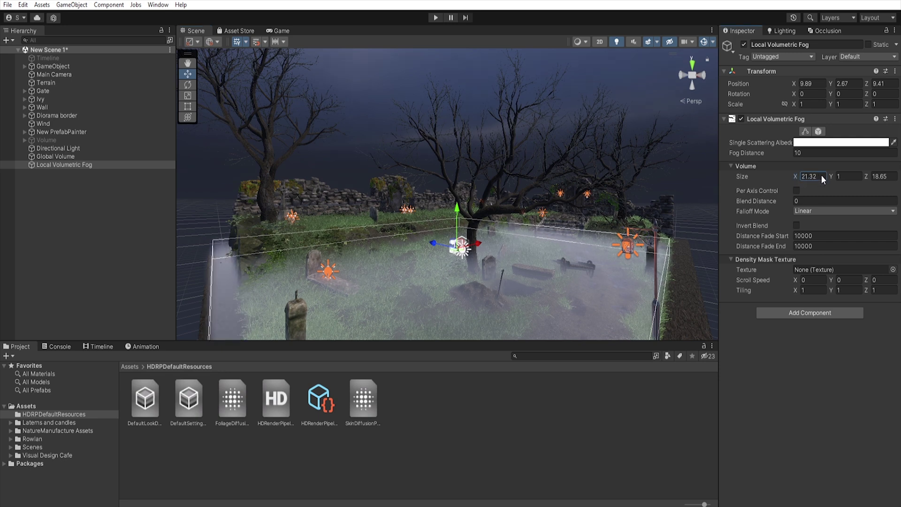
pyautogui.moveTo(479, 243); pyautogui.dragTo(487, 243)
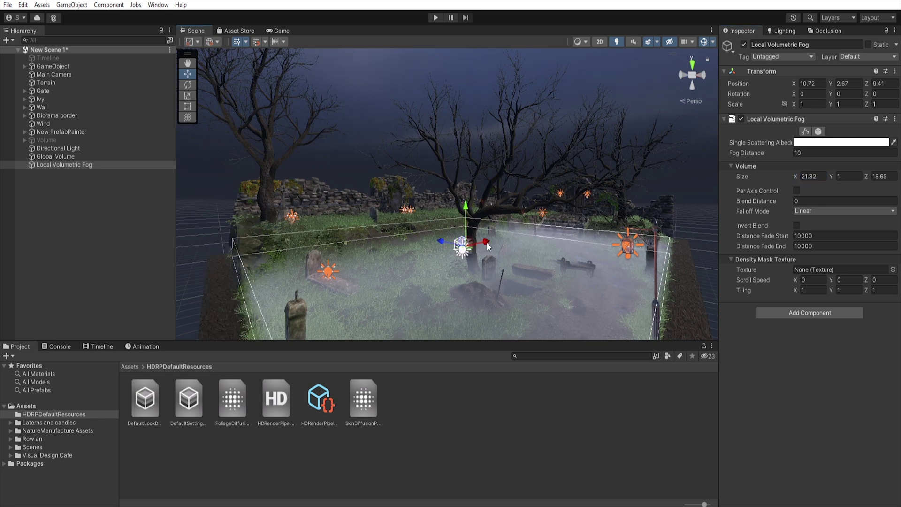
# - Set the local fog's blend distance to 0.5 and lower the volume to about Y 2.52
pyautogui.click(771, 199)
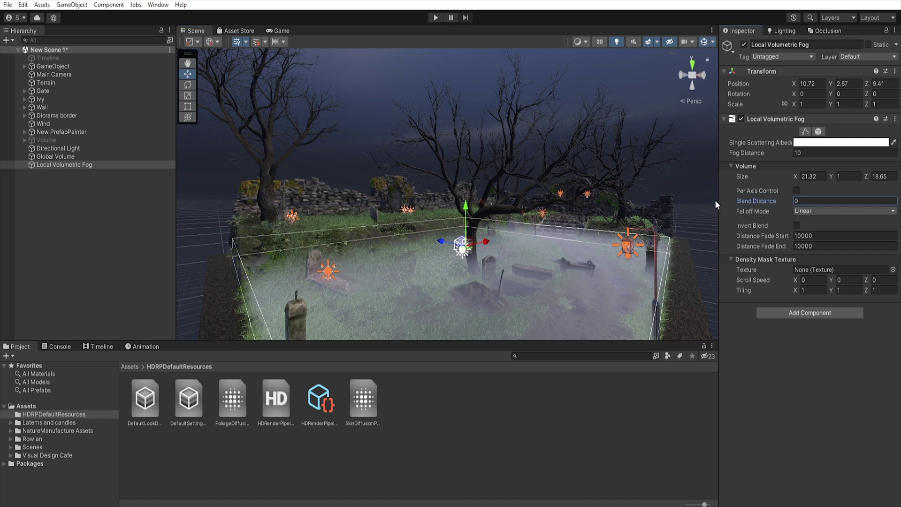
pyautogui.write('0.5')
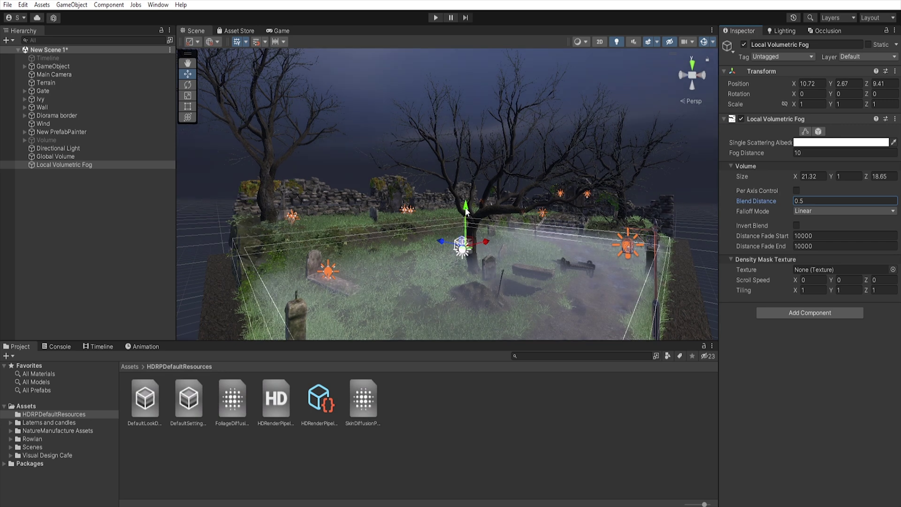
pyautogui.moveTo(466, 211); pyautogui.dragTo(463, 213)
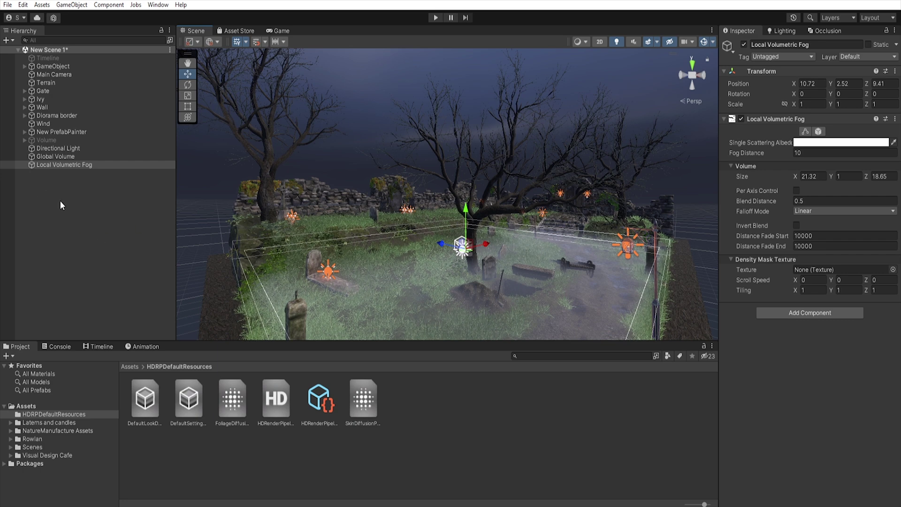
# - Create a second Local Volumetric Fog and size it to about 57.22 × 19.69 × 38.06 to enclose the whole scene
pyautogui.rightClick(57, 182)
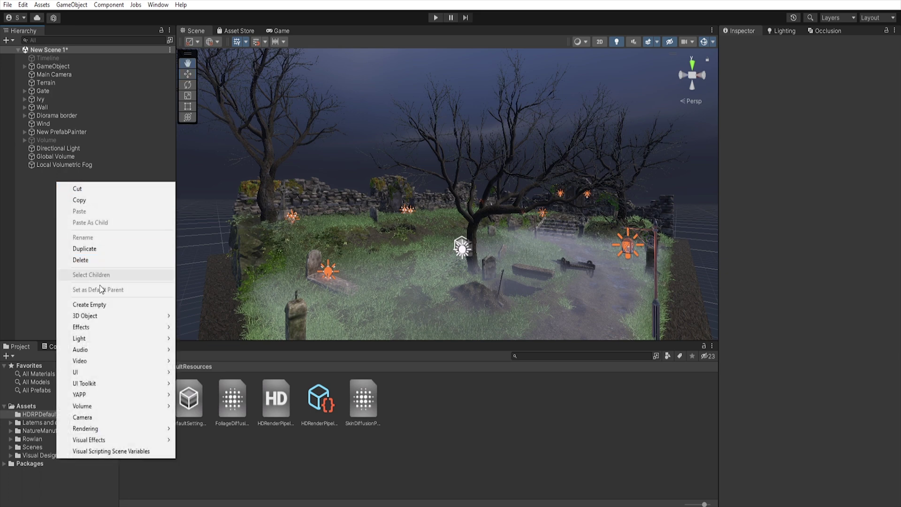
pyautogui.moveTo(108, 429)
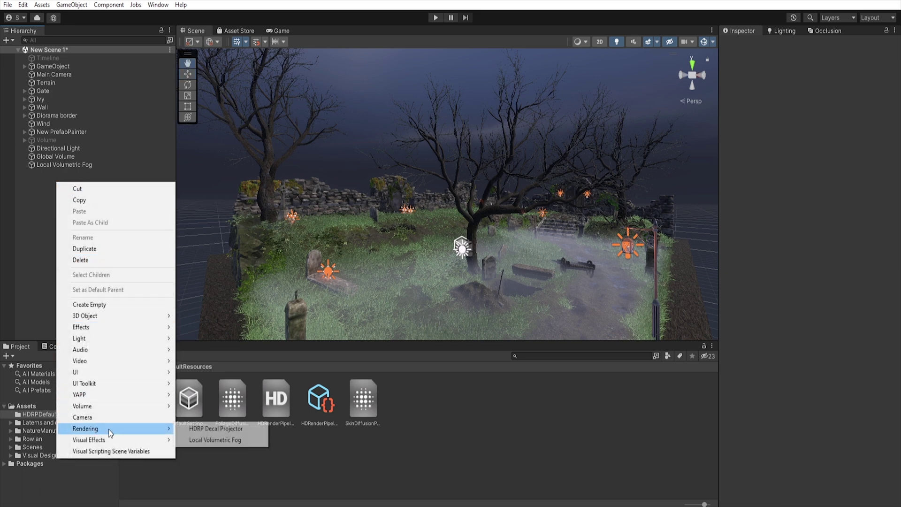
pyautogui.click(220, 439)
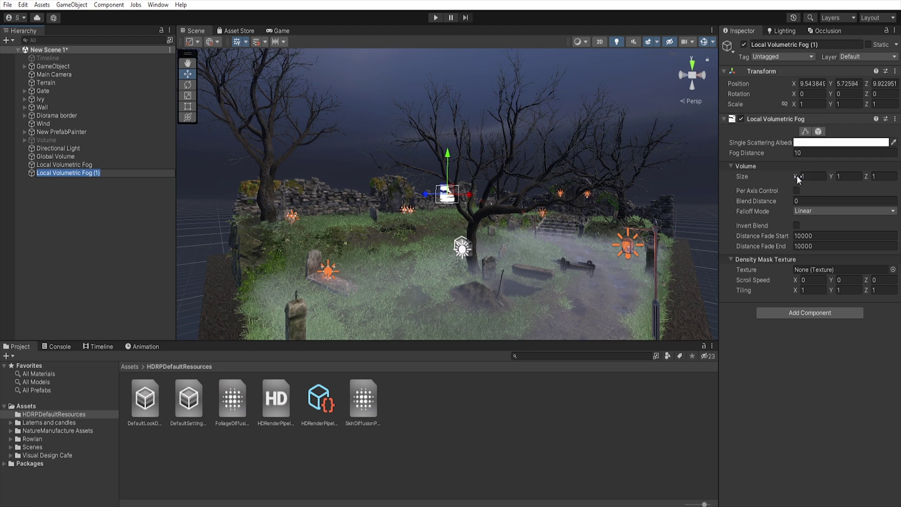
pyautogui.moveTo(794, 176); pyautogui.dragTo(785, 157)
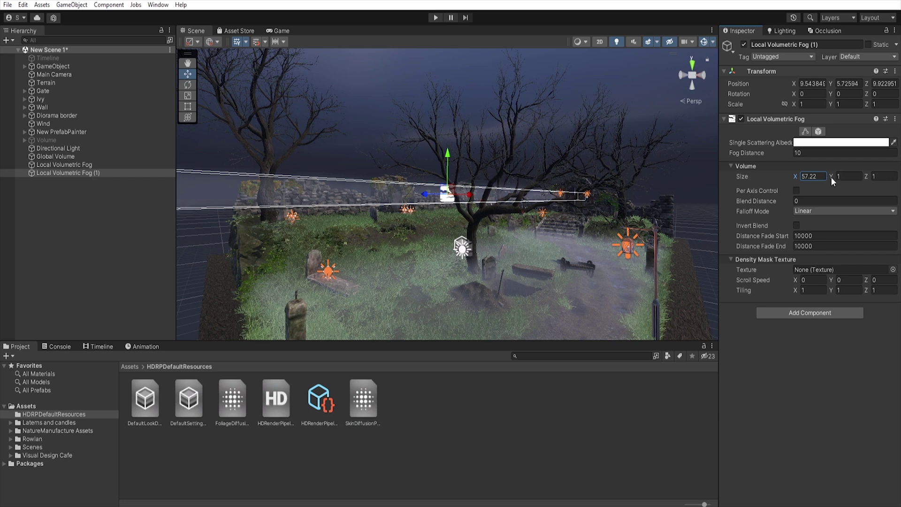
pyautogui.moveTo(833, 181); pyautogui.dragTo(237, 189)
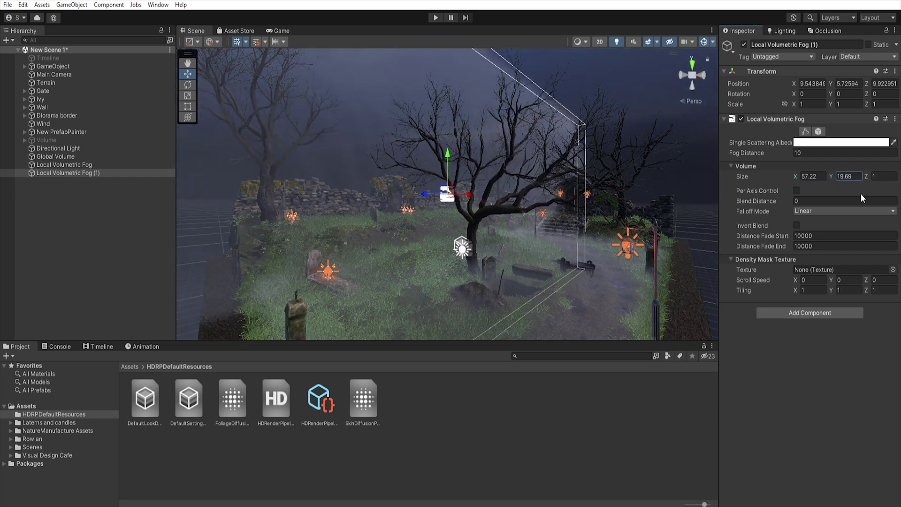
pyautogui.moveTo(865, 177); pyautogui.dragTo(556, 183)
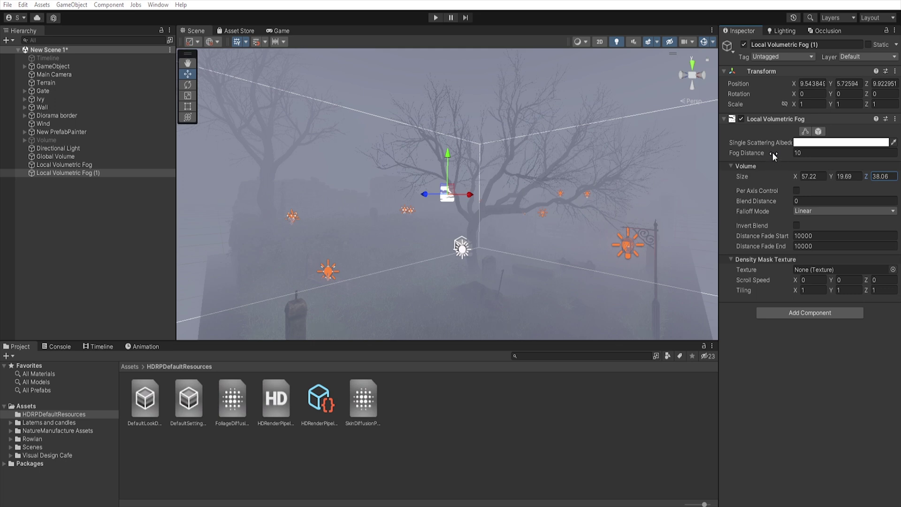
# - Thin out the second local fog by raising its fog distance to about 87.06
pyautogui.moveTo(772, 152); pyautogui.dragTo(829, 153)
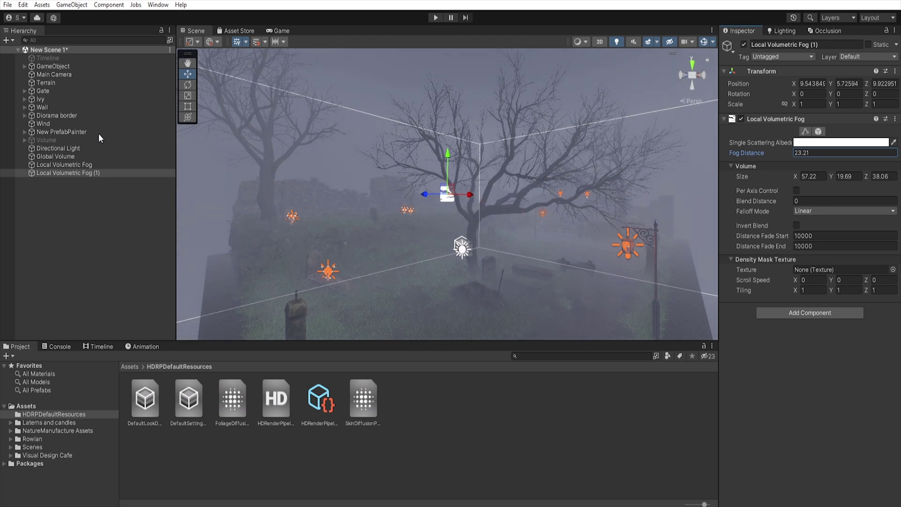
pyautogui.moveTo(98, 133); pyautogui.dragTo(211, 146)
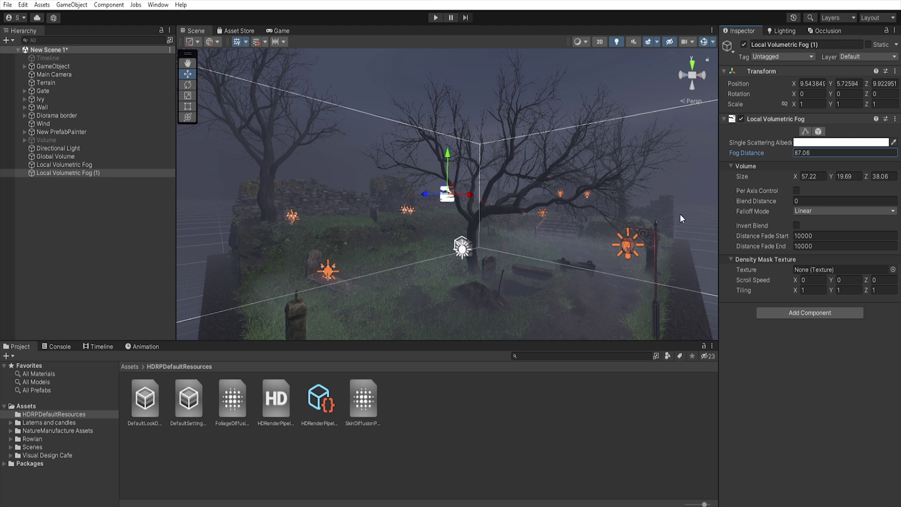
pyautogui.moveTo(786, 198)
pyautogui.mouseDown()
pyautogui.moveTo(813, 198)
pyautogui.moveTo(785, 199)
pyautogui.moveTo(810, 201)
pyautogui.moveTo(797, 201)
pyautogui.mouseUp()
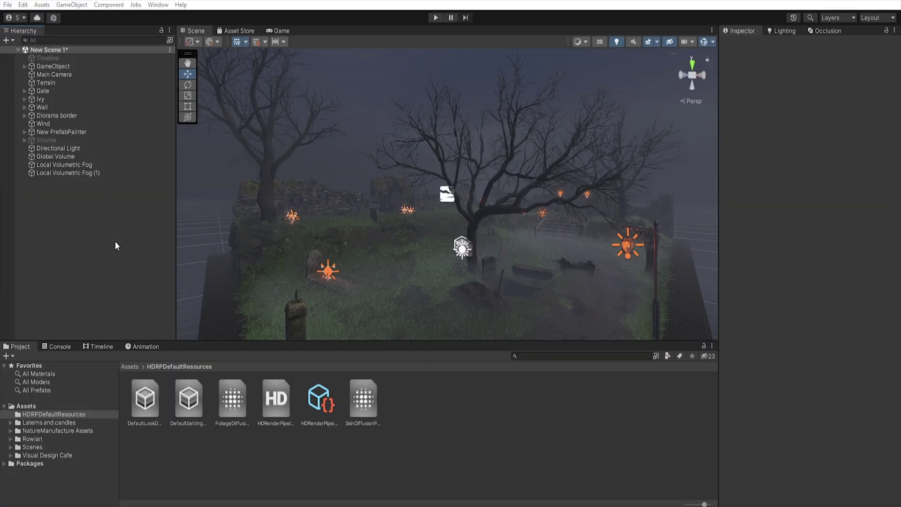
# - Enable the Directional Light's shadow map and rotate the light to about X 30.6, Y -152.6
pyautogui.click(68, 148)
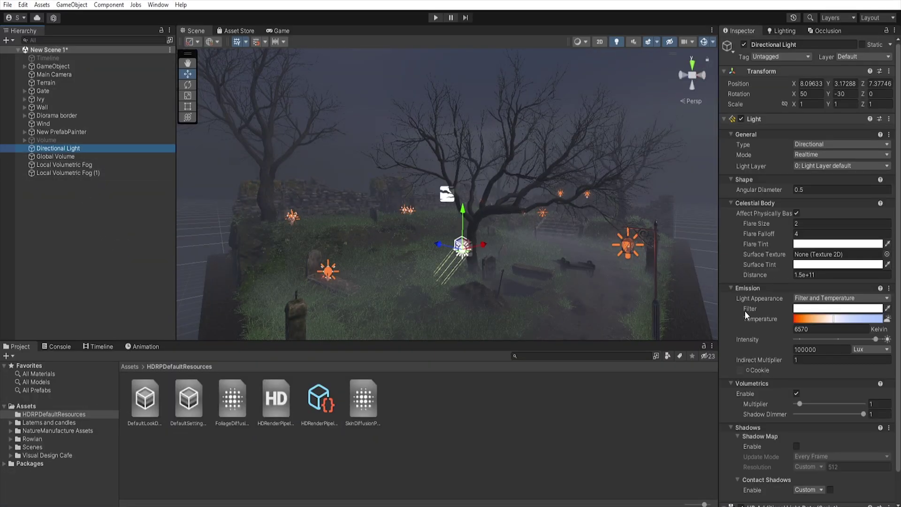
pyautogui.scroll(-2, 751, 322)
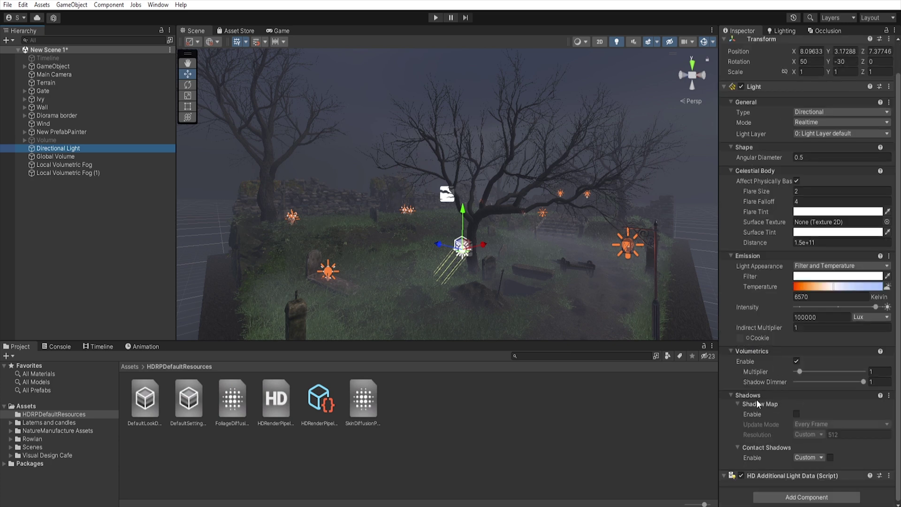
pyautogui.click(796, 414)
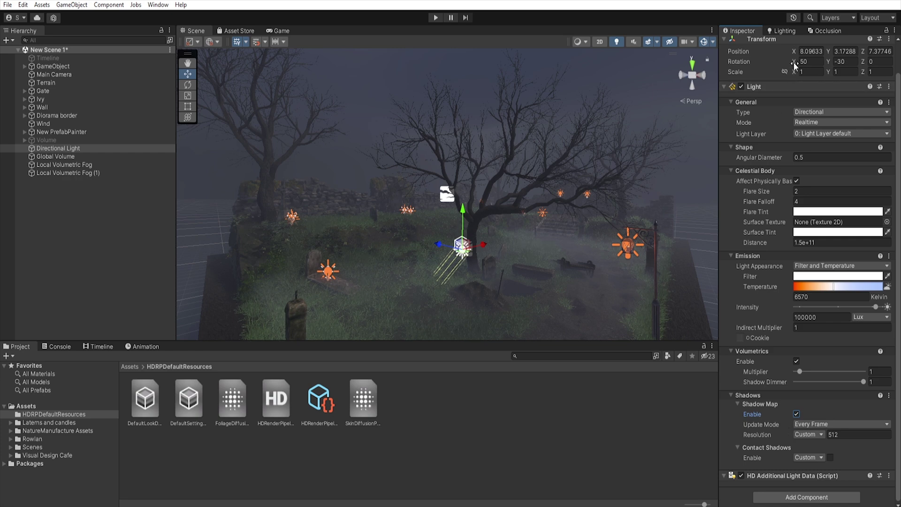
pyautogui.moveTo(795, 64); pyautogui.dragTo(696, 70)
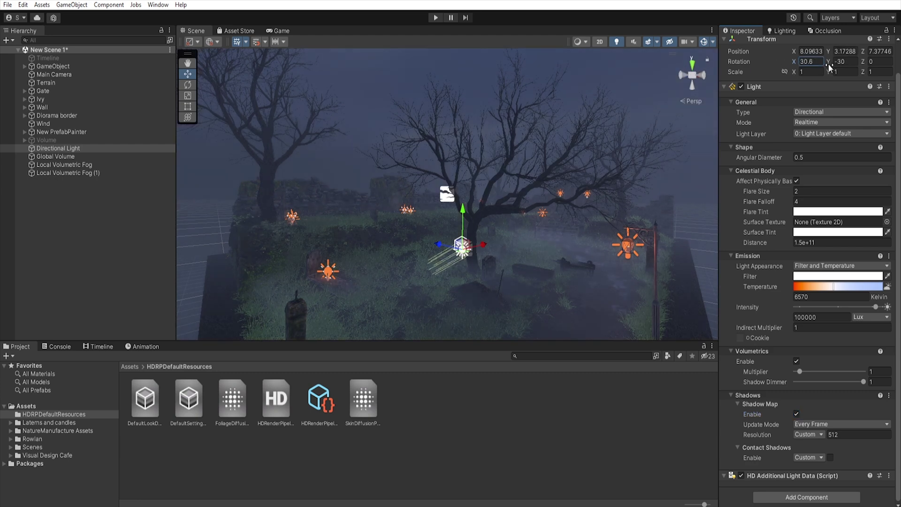
pyautogui.moveTo(829, 62); pyautogui.dragTo(553, 75)
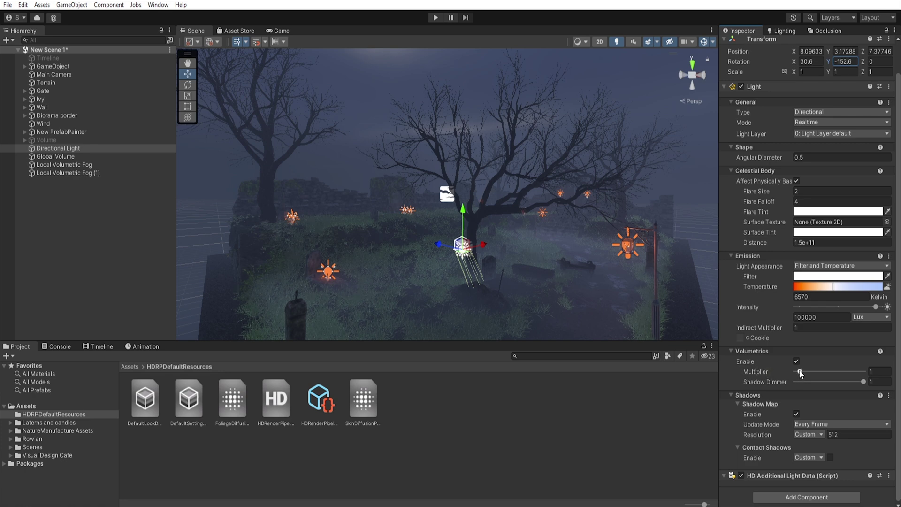
# - Raise the Directional Light's volumetric multiplier to 16 and cool its temperature to about 9951 K
pyautogui.moveTo(800, 373); pyautogui.dragTo(872, 374)
pyautogui.moveTo(835, 289); pyautogui.dragTo(850, 288)
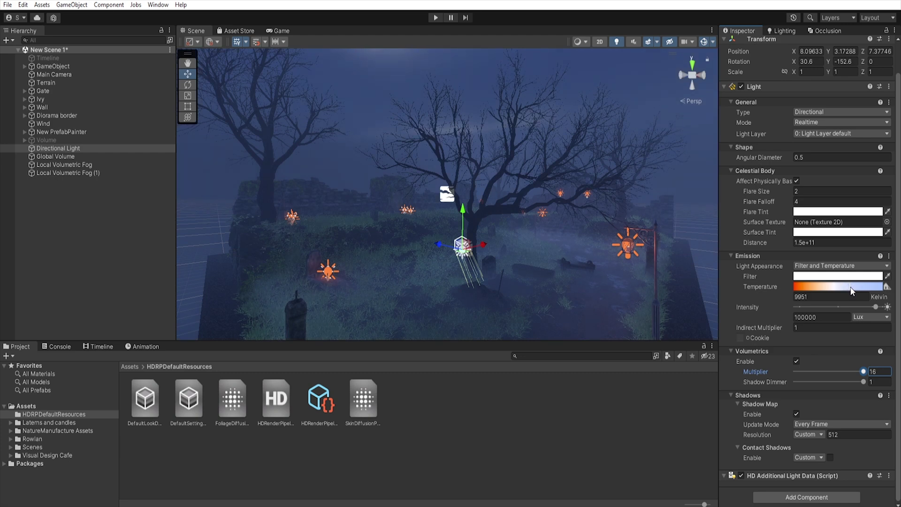
# - Lower the Directional Light's intensity to about 3535 lux and shift its temperature further towards blue
pyautogui.click(866, 316)
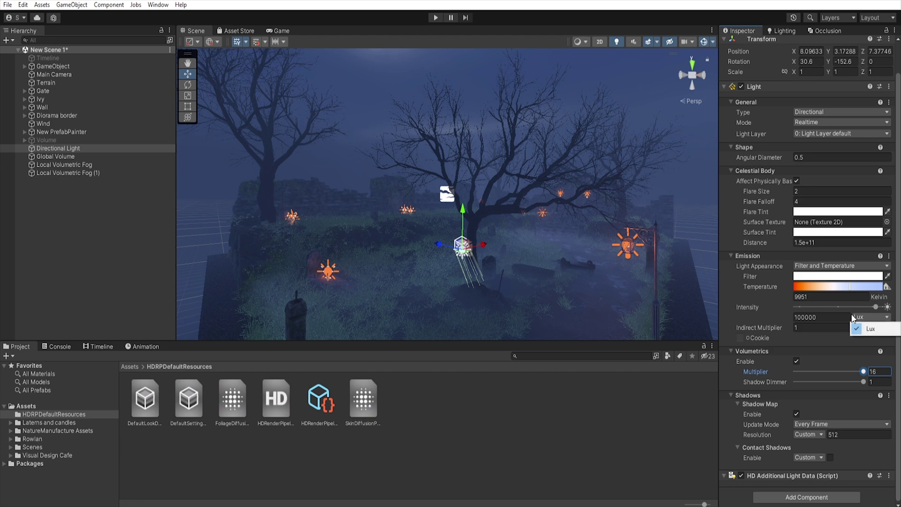
pyautogui.click(876, 307)
pyautogui.moveTo(876, 307); pyautogui.dragTo(815, 308)
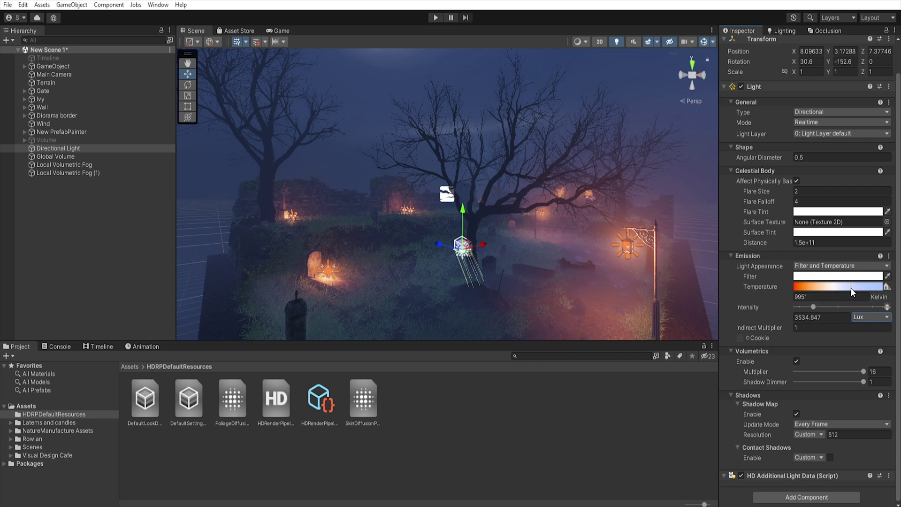
pyautogui.moveTo(850, 289); pyautogui.dragTo(866, 289)
pyautogui.moveTo(814, 307); pyautogui.dragTo(815, 308)
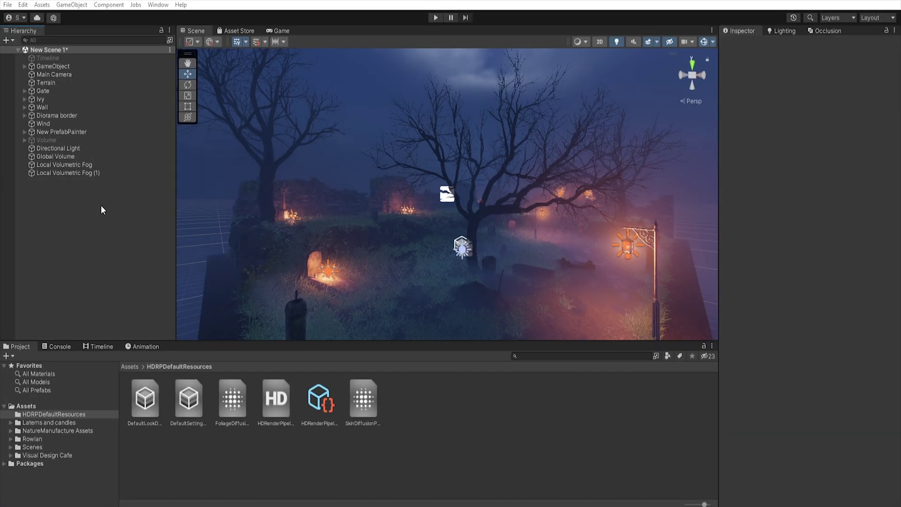
# - Add a Color Adjustments override to the Global Volume and set its contrast to 43
pyautogui.click(69, 156)
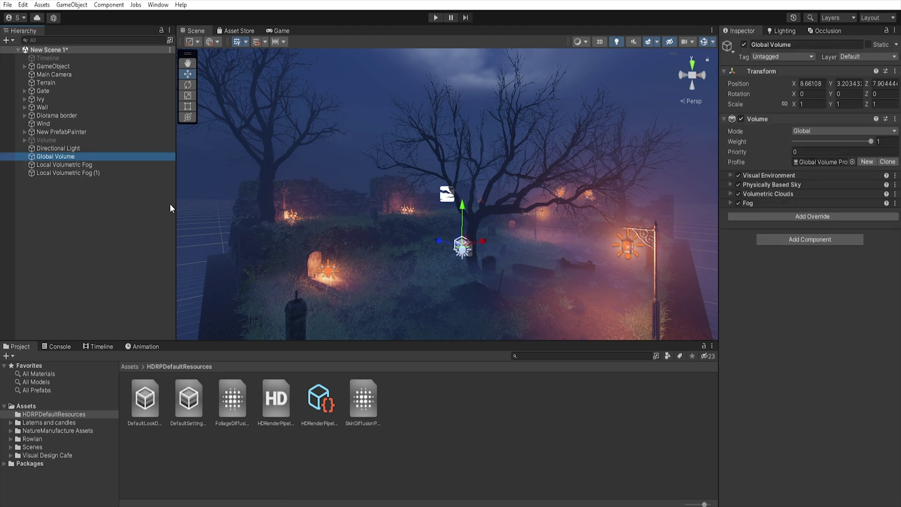
pyautogui.click(802, 218)
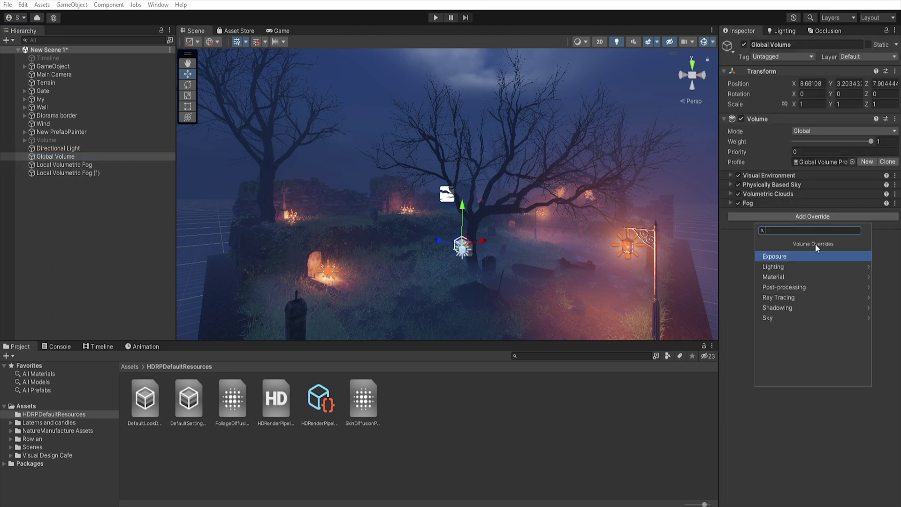
pyautogui.click(813, 286)
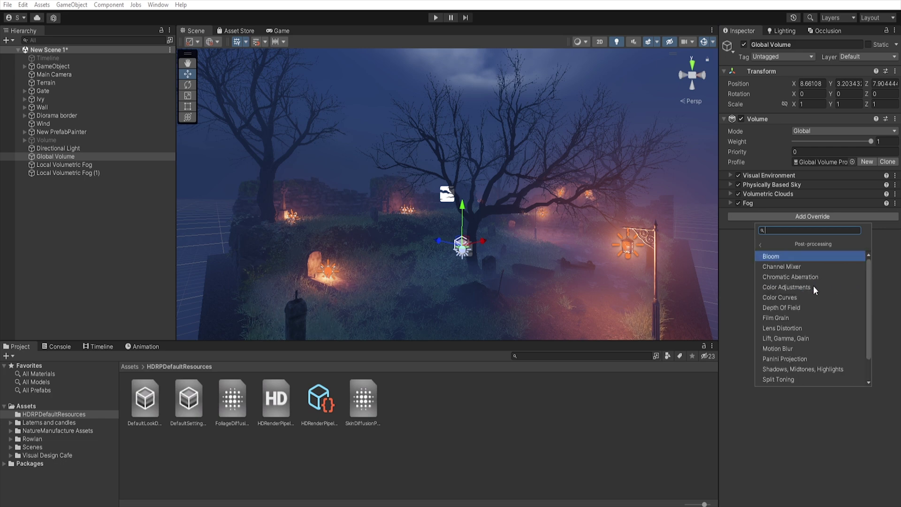
pyautogui.click(799, 287)
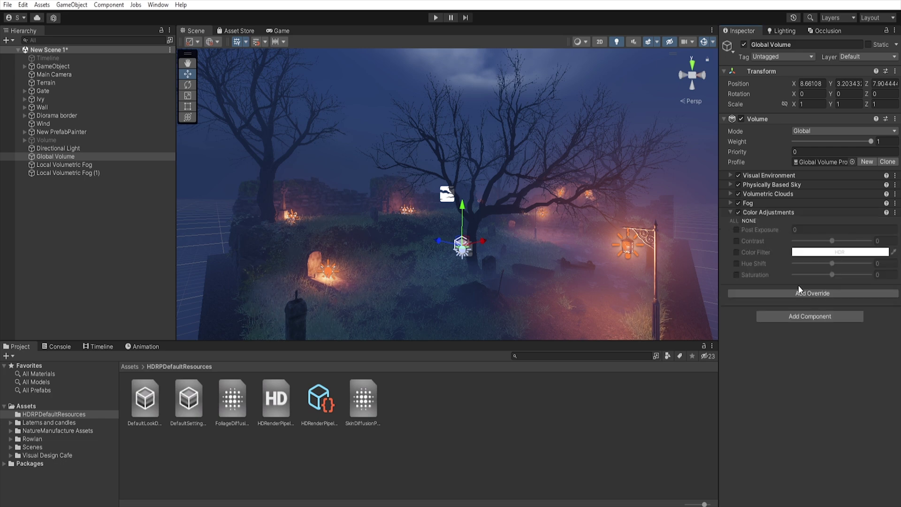
pyautogui.click(736, 241)
pyautogui.moveTo(832, 241); pyautogui.dragTo(849, 245)
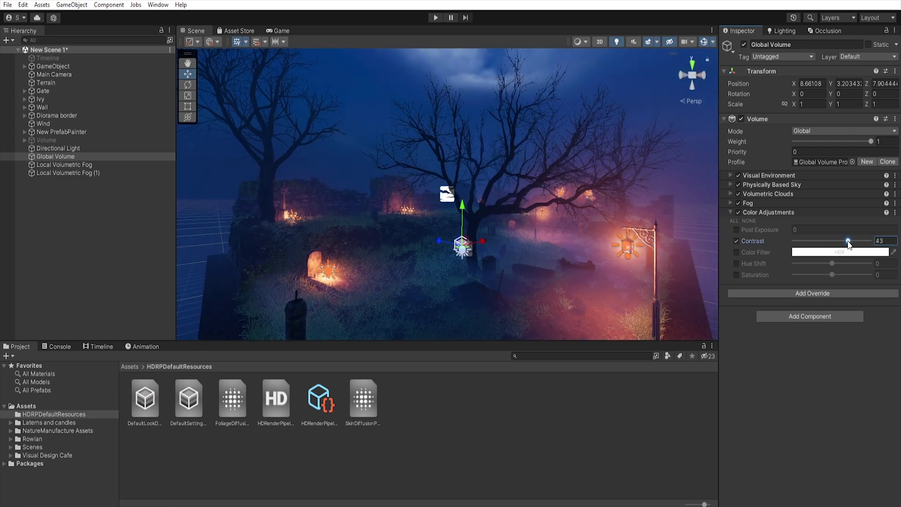
pyautogui.click(730, 212)
# - Add a Shadows, Midtones, Highlights override to the Global Volume, then brighten the shadows and tint them towards teal
pyautogui.click(812, 224)
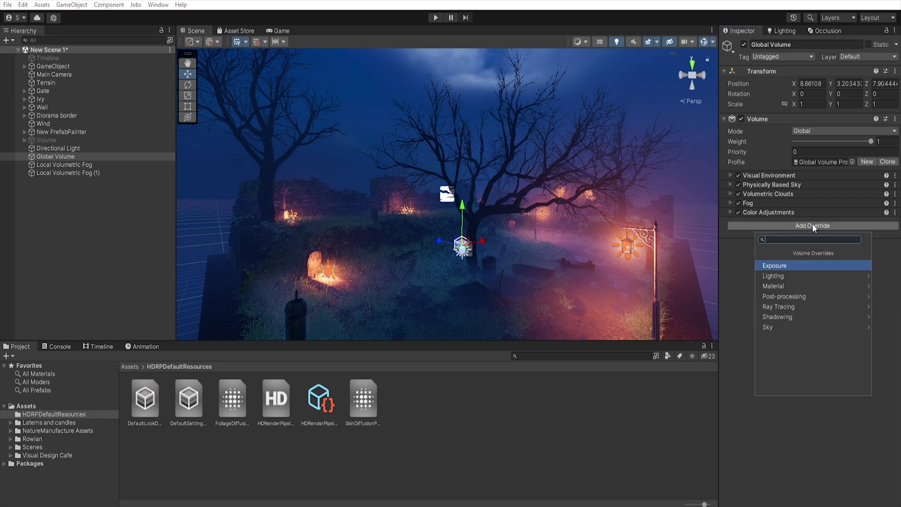
pyautogui.click(809, 296)
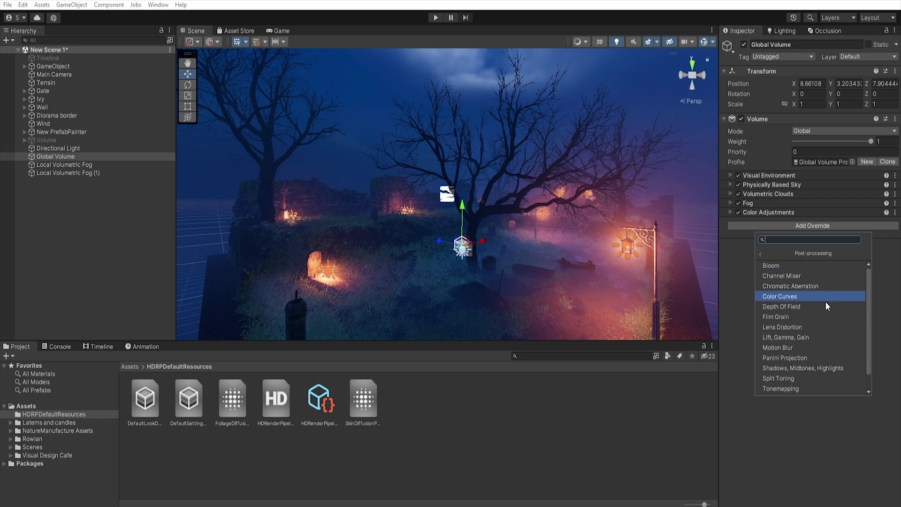
pyautogui.click(816, 368)
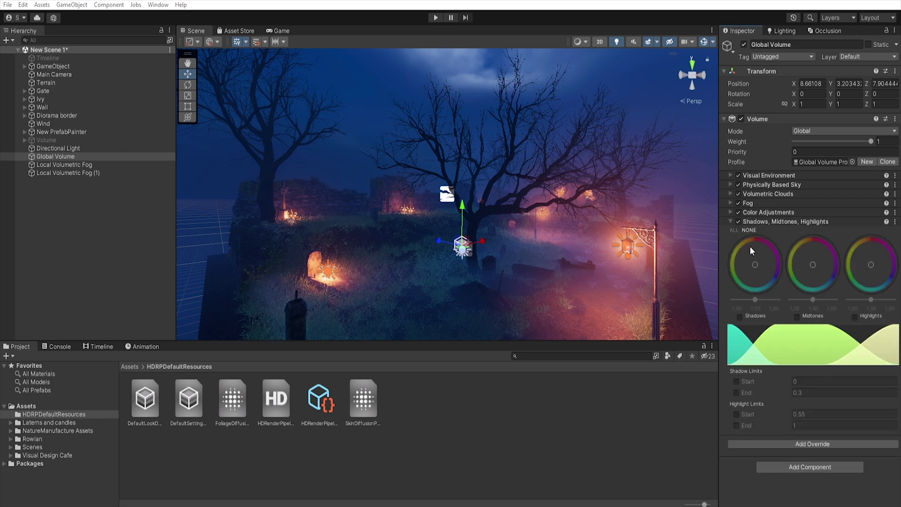
pyautogui.click(740, 317)
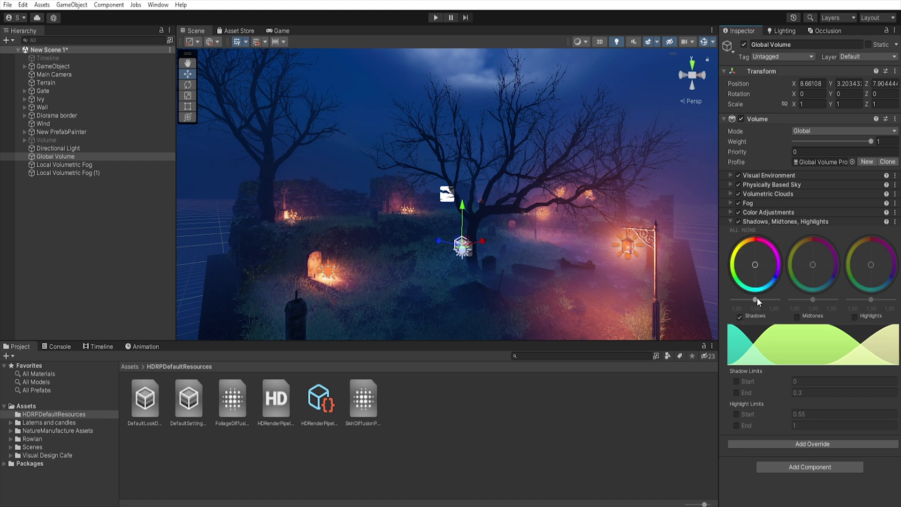
pyautogui.moveTo(755, 300); pyautogui.dragTo(758, 300)
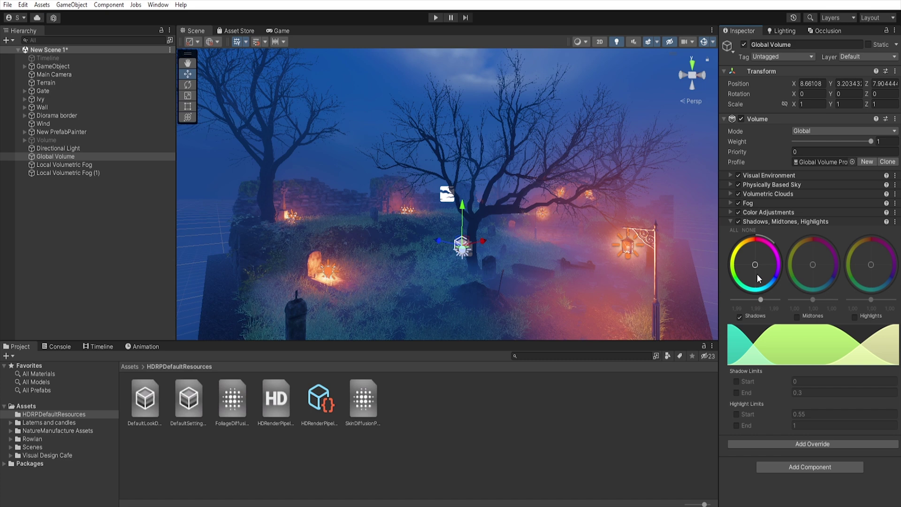
pyautogui.moveTo(757, 275); pyautogui.dragTo(753, 277)
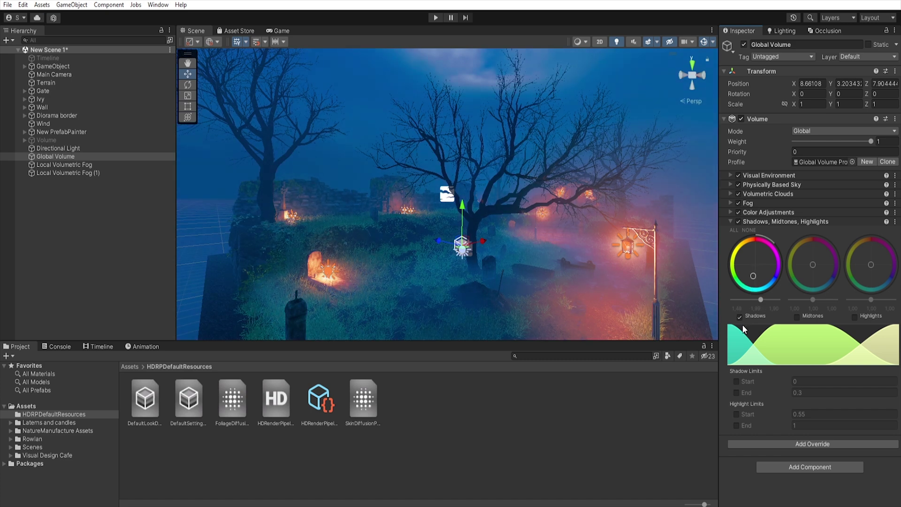
pyautogui.moveTo(742, 329)
pyautogui.mouseDown()
pyautogui.moveTo(747, 340)
pyautogui.moveTo(734, 347)
pyautogui.moveTo(743, 337)
pyautogui.mouseUp()
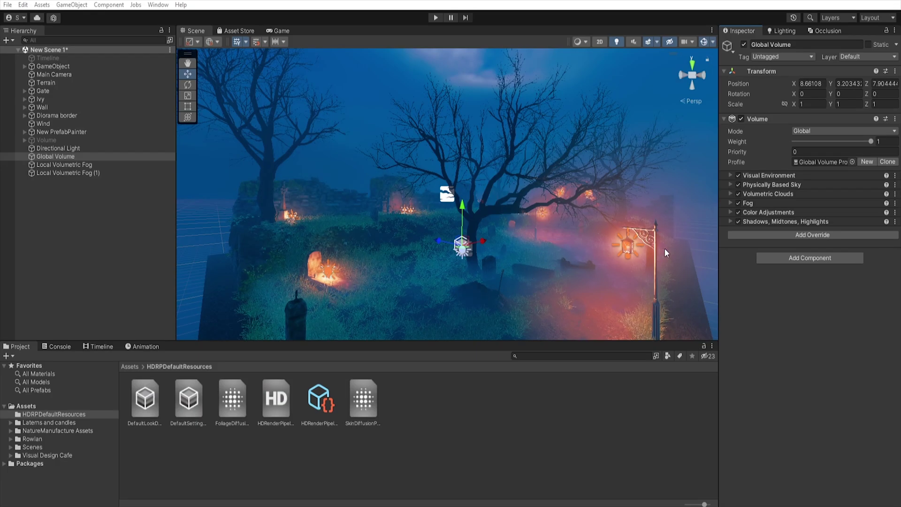
# - Add a Screen Space Global Illumination override with all its settings active, enabling the effect and its half-resolution denoiser
pyautogui.click(800, 237)
pyautogui.click(810, 285)
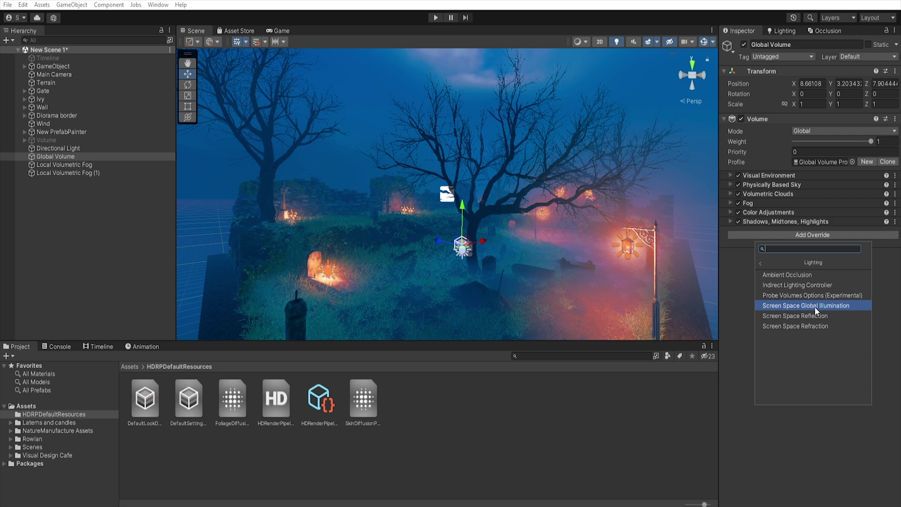
pyautogui.click(826, 306)
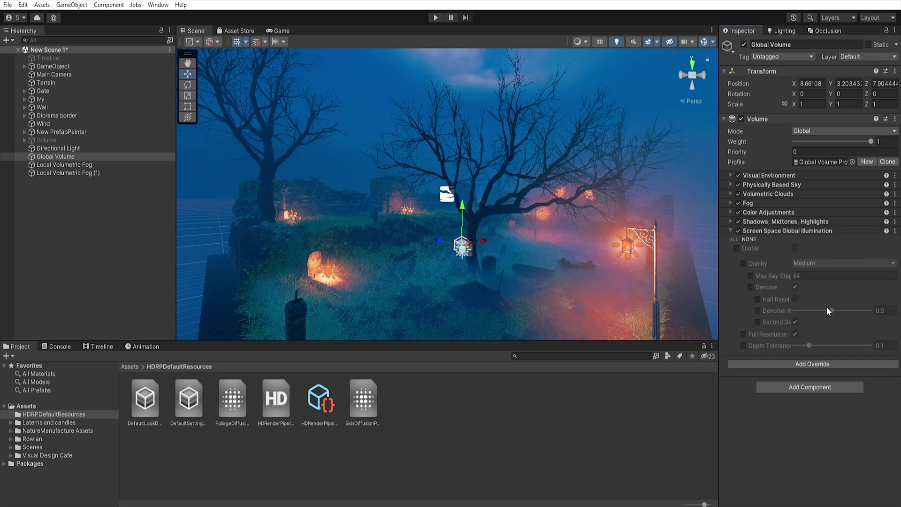
pyautogui.click(734, 240)
pyautogui.click(794, 248)
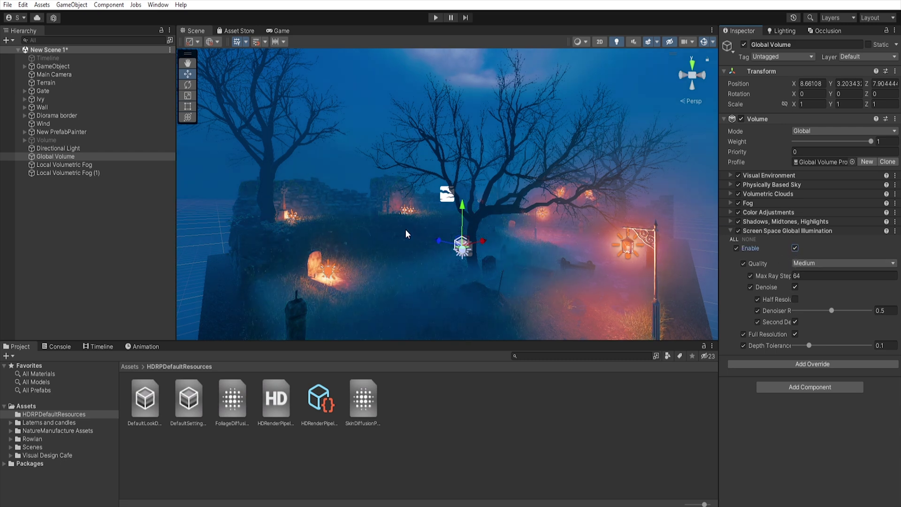
pyautogui.click(795, 298)
pyautogui.click(731, 231)
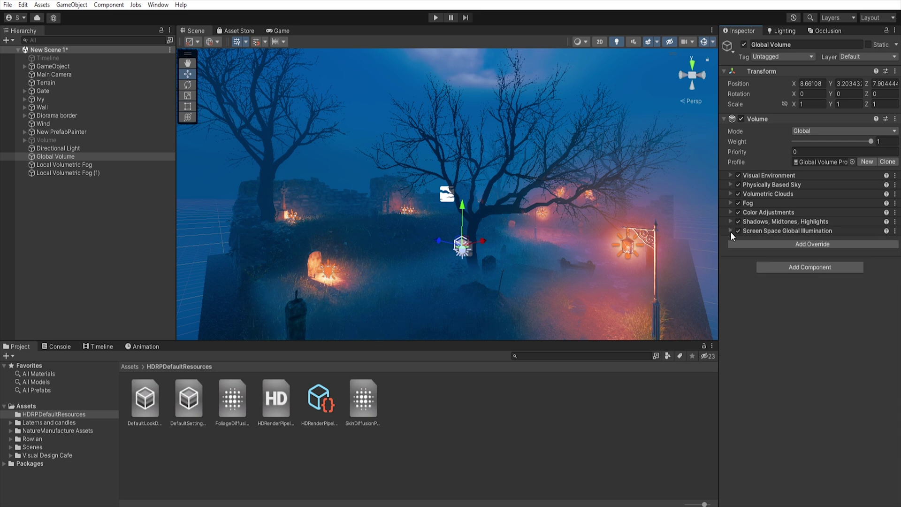
# - Add an Ambient Occlusion override with intensity about 1.24, direct lighting strength about 0.298, radius about 1.41 and full resolution enabled
pyautogui.click(806, 244)
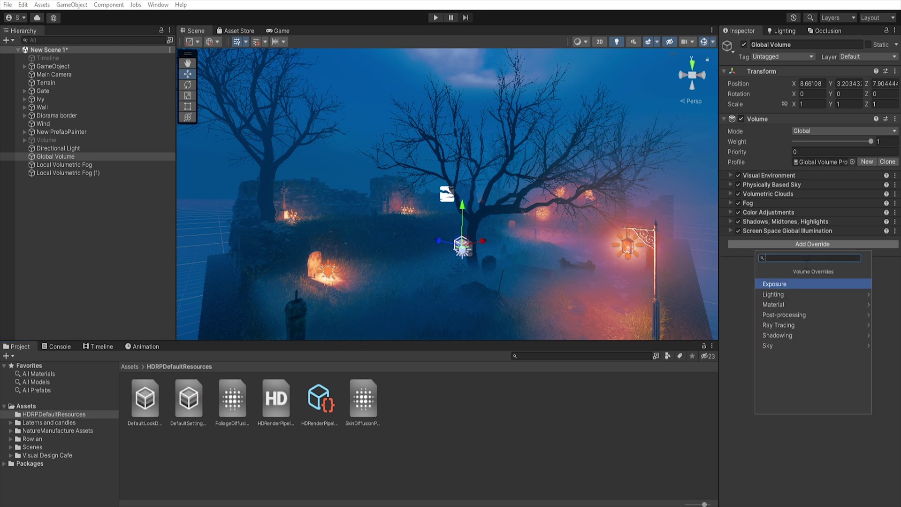
pyautogui.click(801, 294)
pyautogui.click(783, 285)
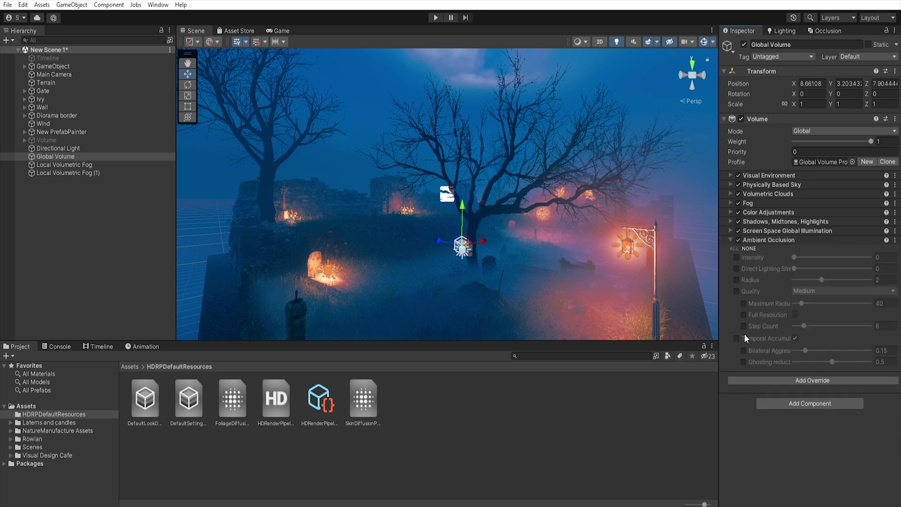
pyautogui.click(734, 248)
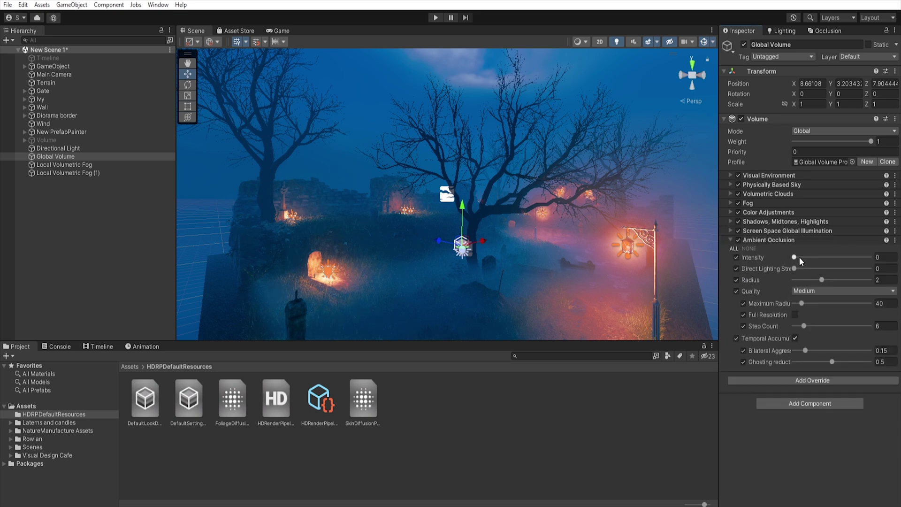
pyautogui.moveTo(795, 258); pyautogui.dragTo(819, 259)
pyautogui.moveTo(523, 255); pyautogui.dragTo(539, 337, button='right')
pyautogui.moveTo(794, 270)
pyautogui.mouseDown()
pyautogui.moveTo(817, 267)
pyautogui.moveTo(811, 281)
pyautogui.moveTo(796, 281)
pyautogui.moveTo(814, 281)
pyautogui.mouseUp()
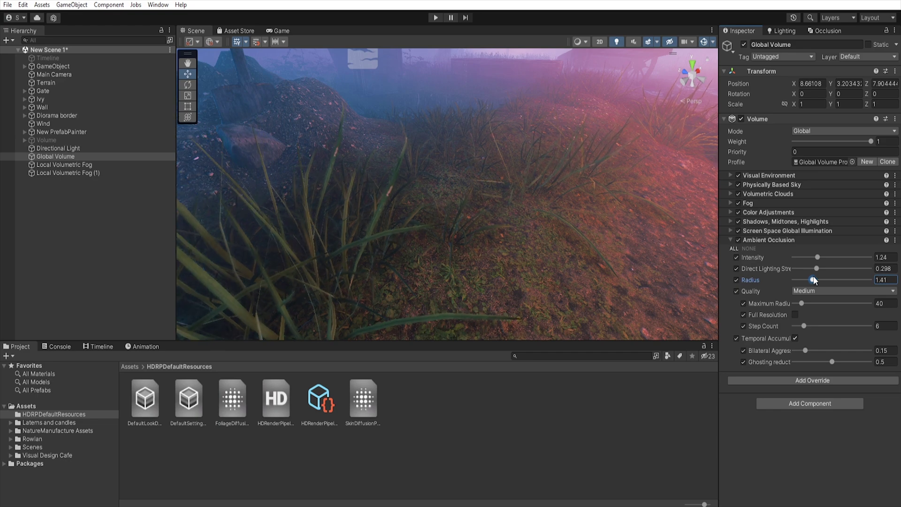
pyautogui.click(796, 315)
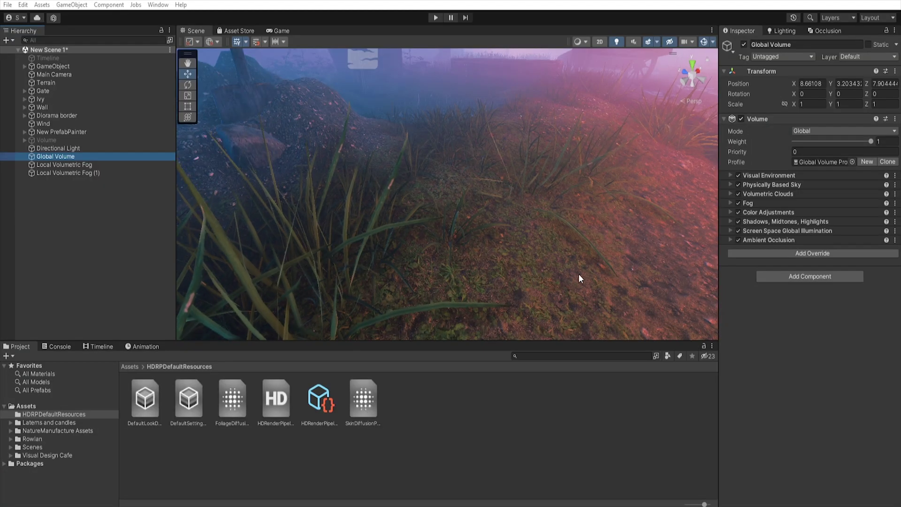
# - Add an Exposure override to the Global Volume in Fixed mode with a fixed exposure of about 7.76
pyautogui.click(797, 254)
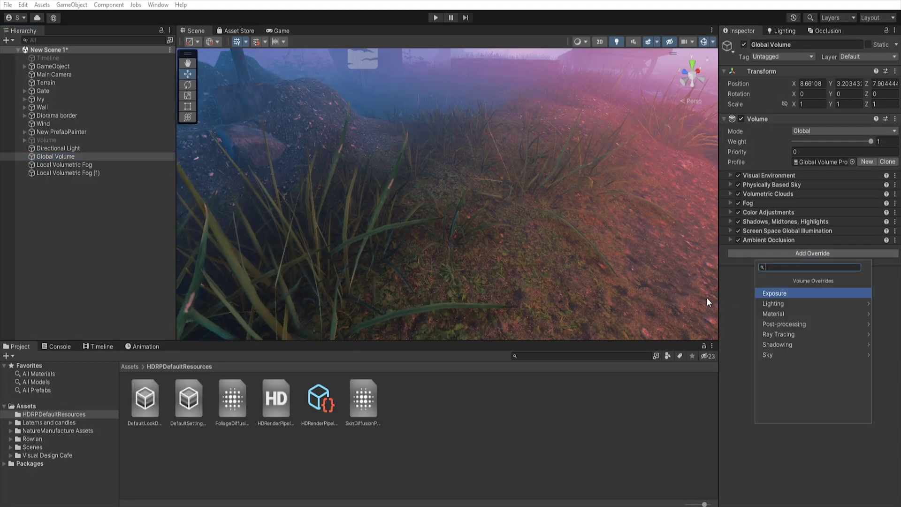
pyautogui.click(784, 294)
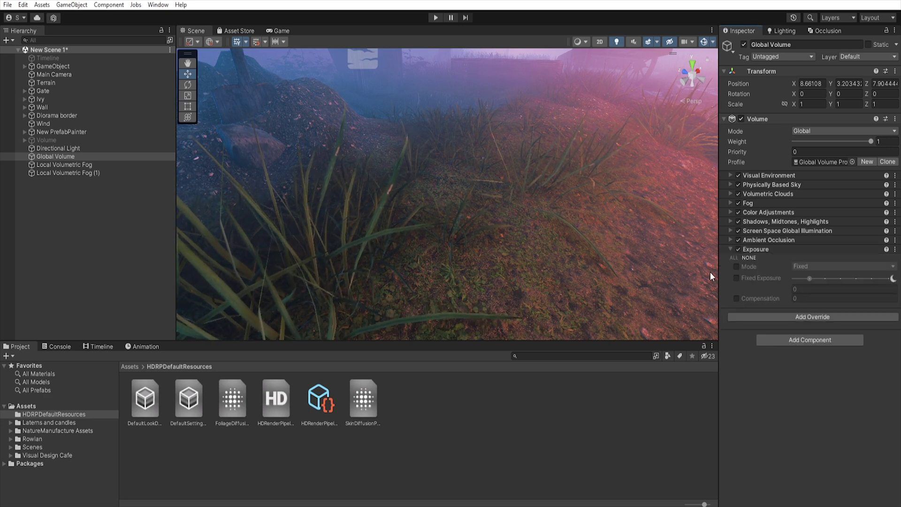
pyautogui.click(733, 257)
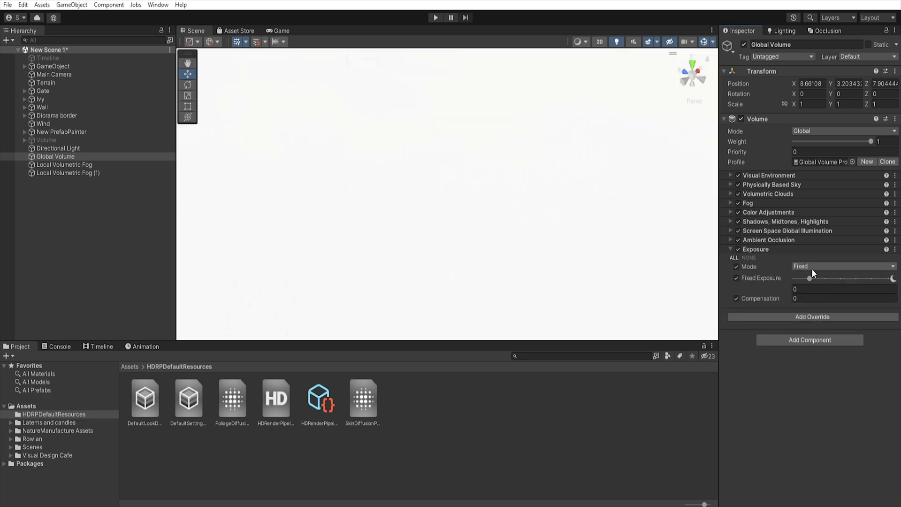
pyautogui.moveTo(810, 279); pyautogui.dragTo(857, 279)
pyautogui.moveTo(527, 249); pyautogui.dragTo(509, 156, button='right')
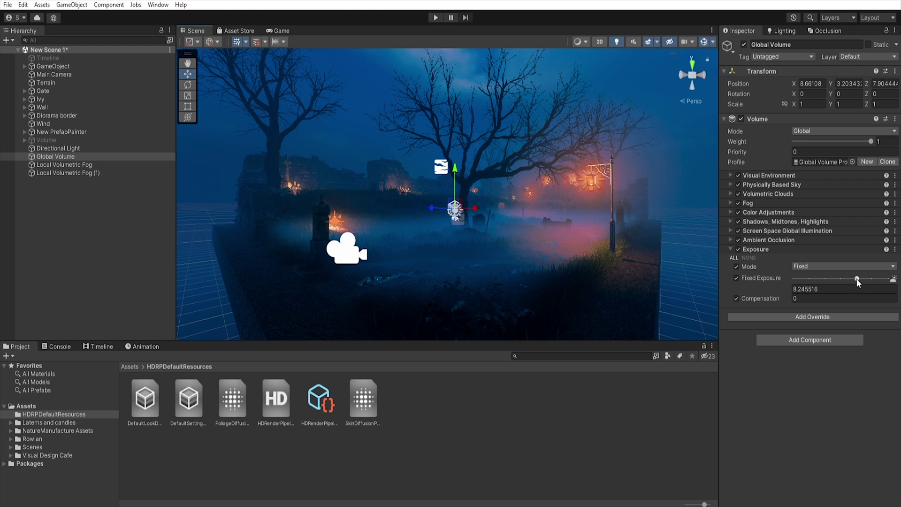
pyautogui.moveTo(857, 277); pyautogui.dragTo(855, 279)
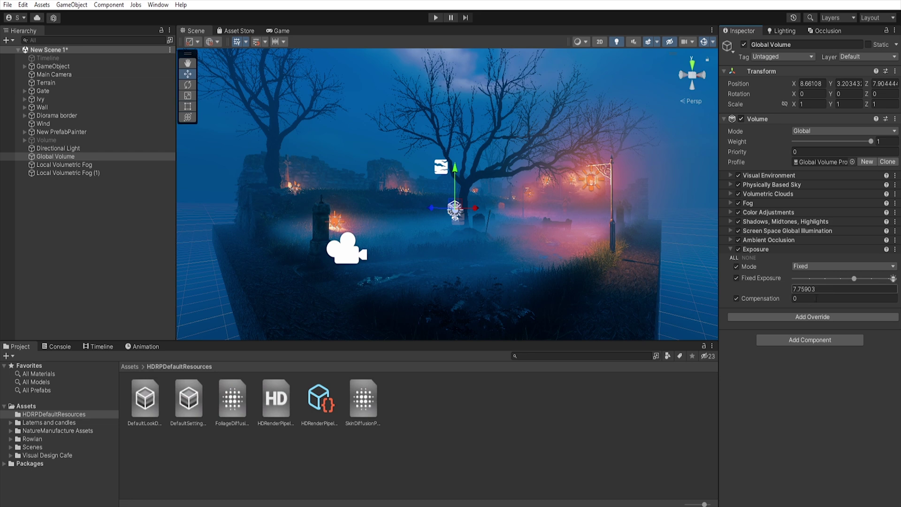
# - Add a Vignette override to the Global Volume with all settings active, intensity about 0.298 and smoothness about 0.218
pyautogui.click(797, 315)
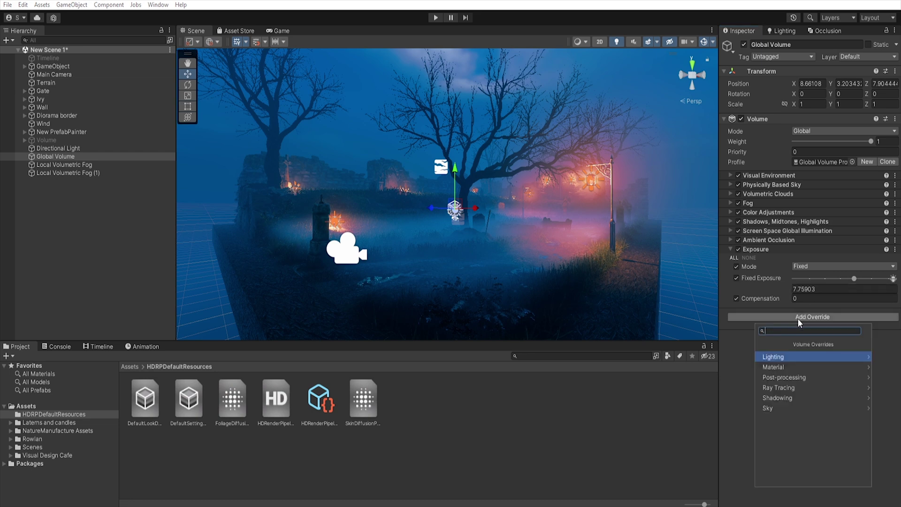
pyautogui.click(813, 376)
pyautogui.scroll(-1, 818, 402)
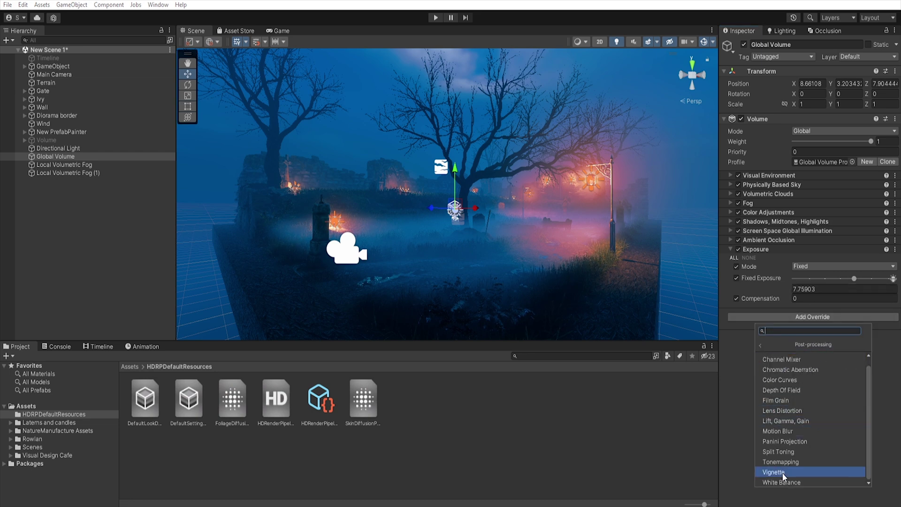
pyautogui.click(796, 471)
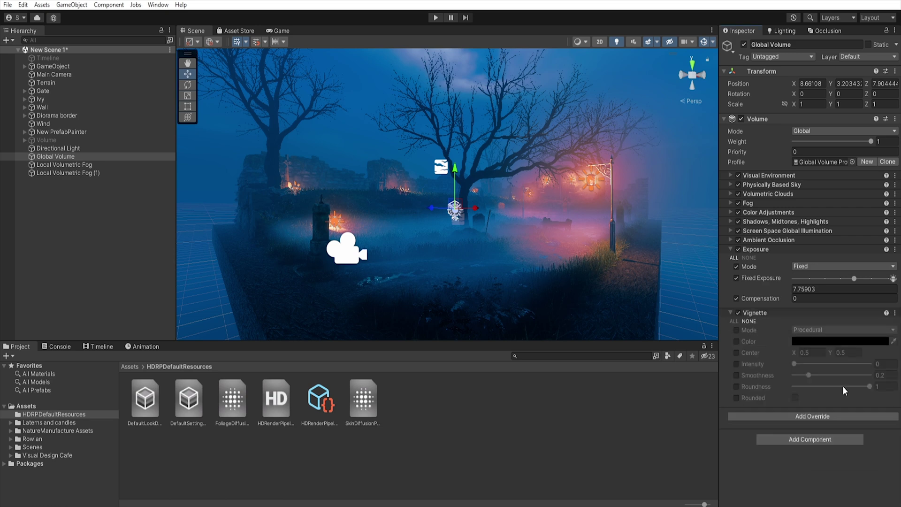
pyautogui.click(734, 321)
pyautogui.moveTo(794, 364); pyautogui.dragTo(812, 373)
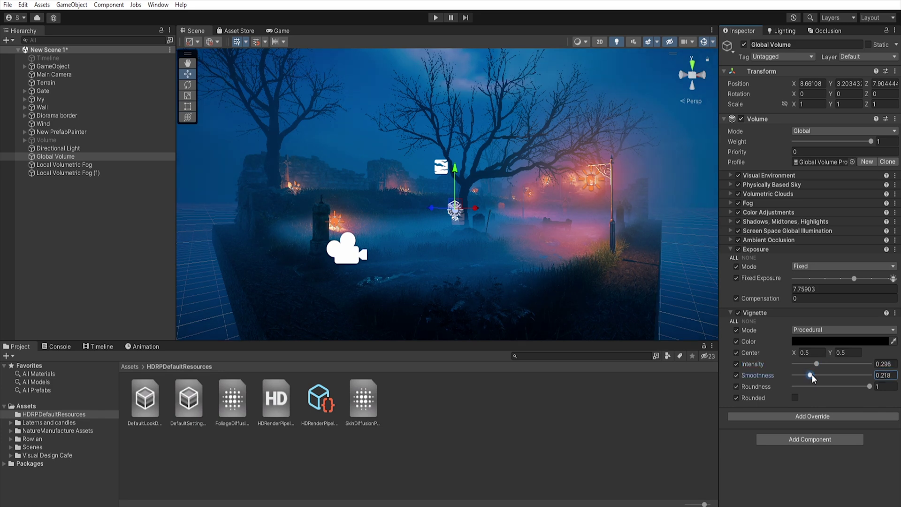
pyautogui.moveTo(596, 289)
pyautogui.mouseDown(button='right')
pyautogui.moveTo(584, 286)
pyautogui.moveTo(591, 278)
pyautogui.mouseUp(button='right')
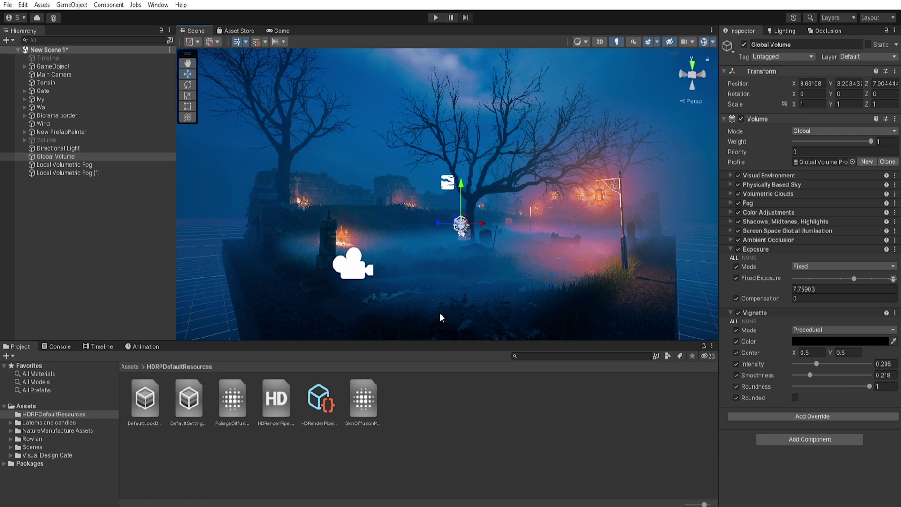
# - Add an Indirect Lighting Controller override with the indirect diffuse lighting multiplier at about 1.56, and raise the fixed exposure slightly
pyautogui.click(799, 416)
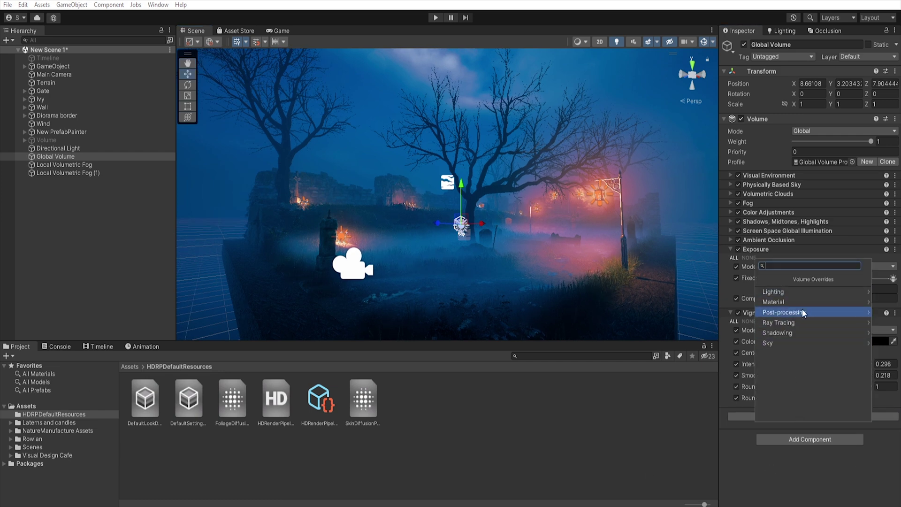
pyautogui.click(807, 293)
pyautogui.click(786, 293)
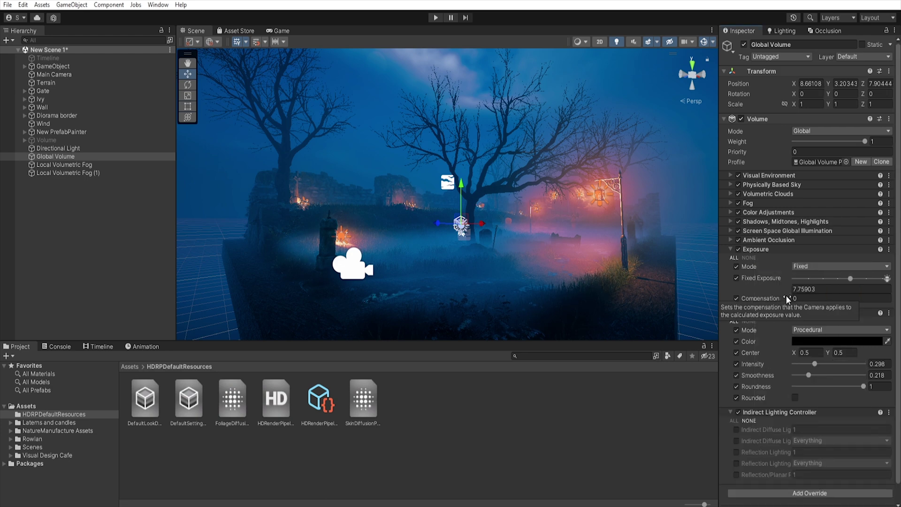
pyautogui.click(737, 430)
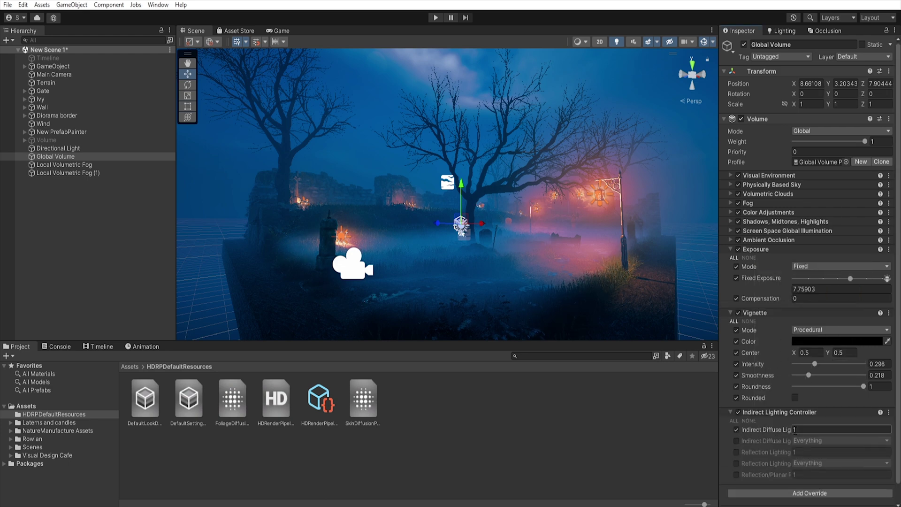
pyautogui.moveTo(787, 430)
pyautogui.mouseDown()
pyautogui.moveTo(815, 429)
pyautogui.moveTo(804, 428)
pyautogui.mouseUp()
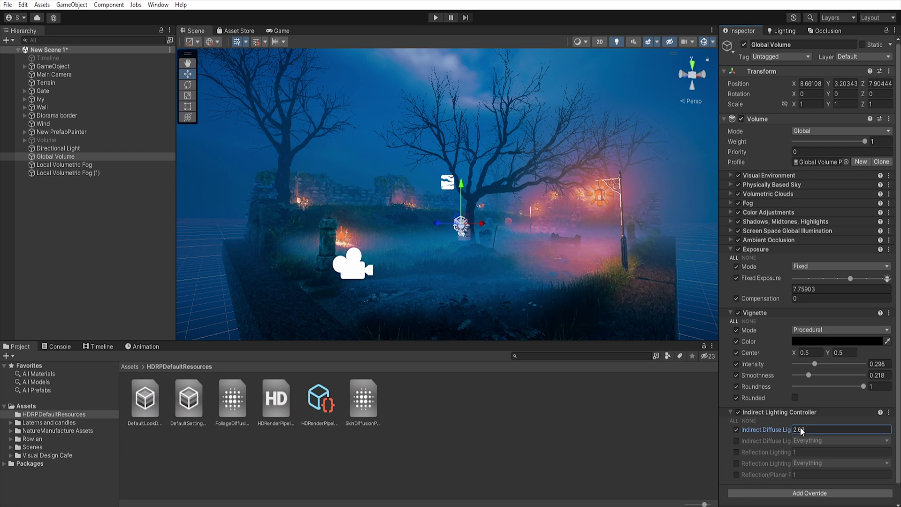
pyautogui.write('28')
pyautogui.moveTo(772, 427); pyautogui.dragTo(764, 426)
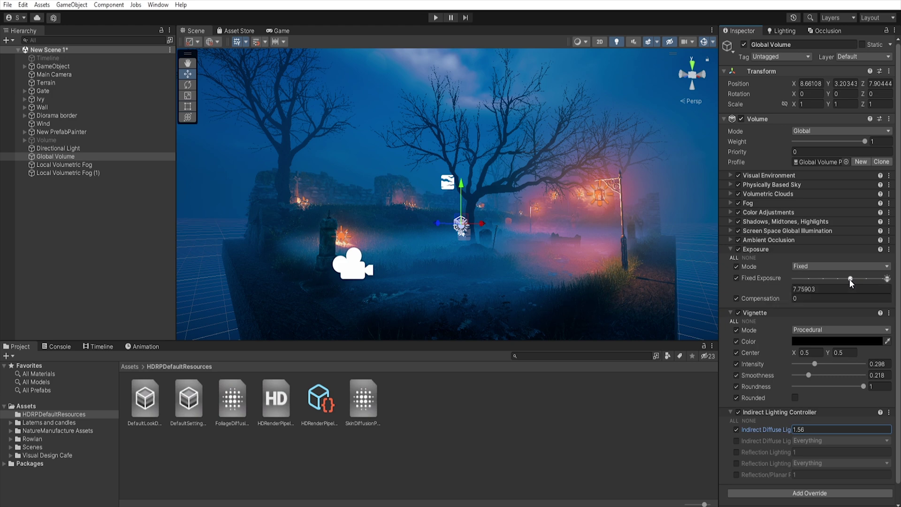
pyautogui.moveTo(851, 281); pyautogui.dragTo(854, 281)
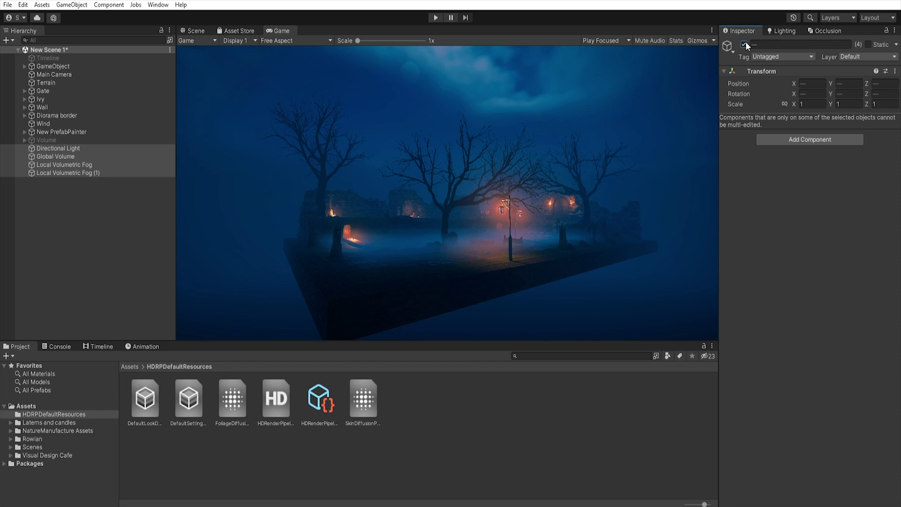
# - Deactivate the Directional Light, Global Volume and both Local Volumetric Fog objects together to compare the scene without them
pyautogui.click(745, 43)
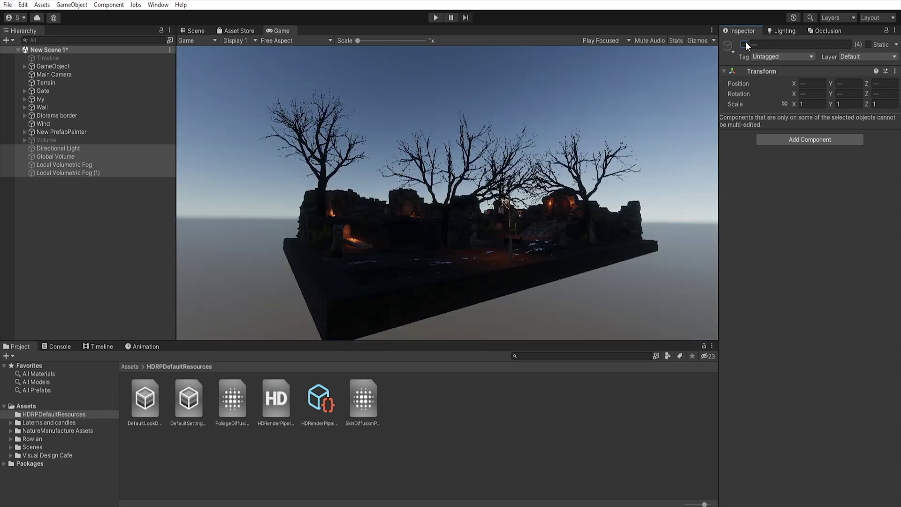